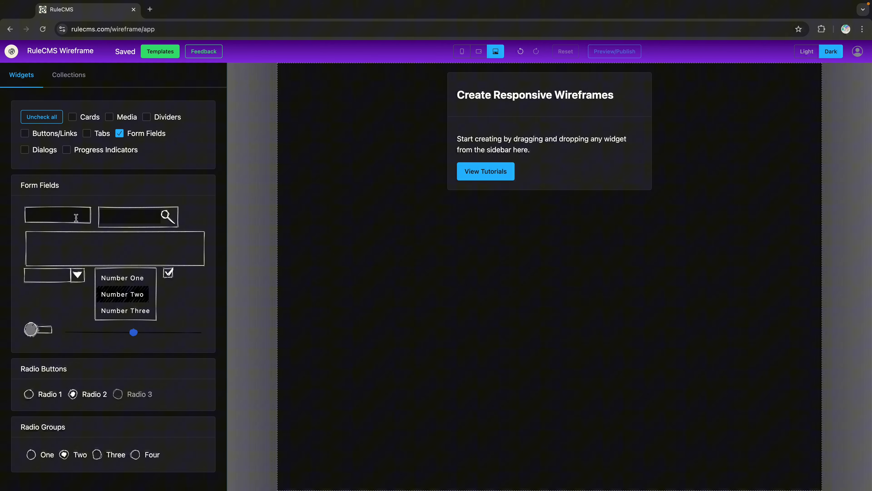
Step: Place a single-line text field on the empty canvas and a borderless Content text widget directly before it in the same row
{"action": "left_click_drag", "start_coordinate": [76, 218], "coordinate": [610, 93]}
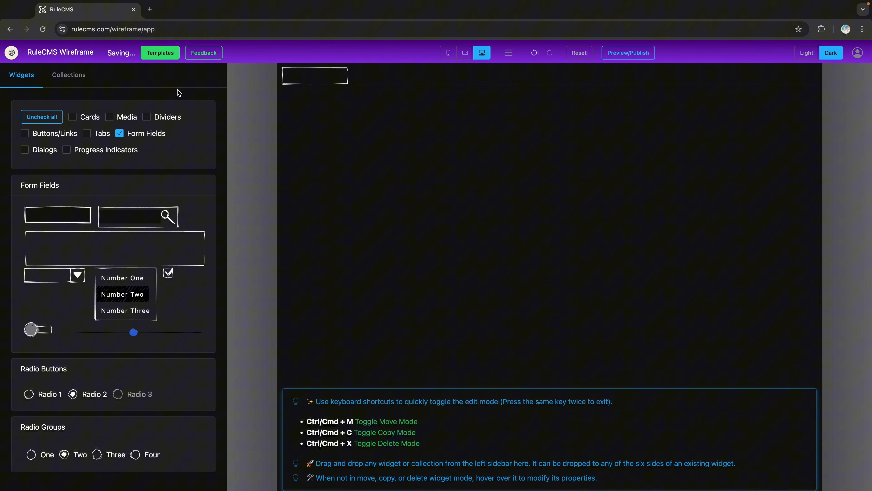
{"action": "left_click", "coordinate": [73, 118]}
{"action": "left_click", "coordinate": [119, 133]}
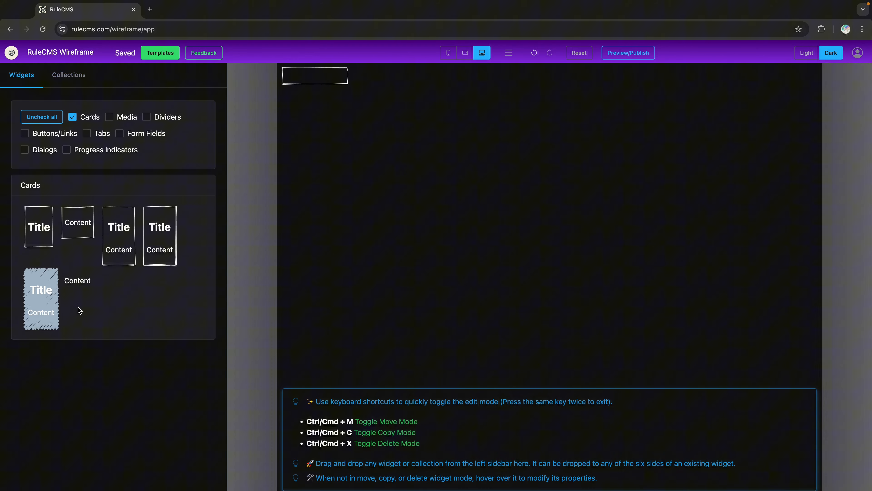
{"action": "left_click_drag", "start_coordinate": [79, 280], "coordinate": [429, 88]}
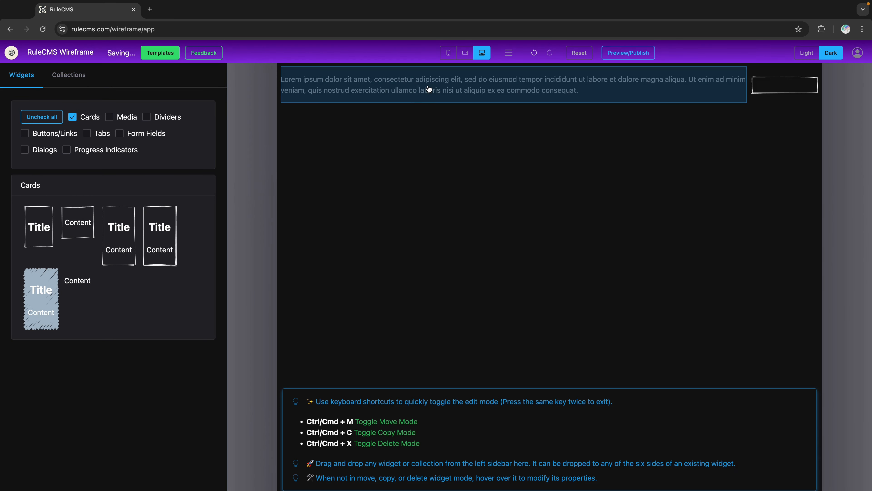
Step: Set the content widget's text to "Form Label" for phone, tablet and desktop
{"action": "left_click", "coordinate": [429, 89]}
{"action": "left_click", "coordinate": [229, 92]}
{"action": "left_click", "coordinate": [88, 288]}
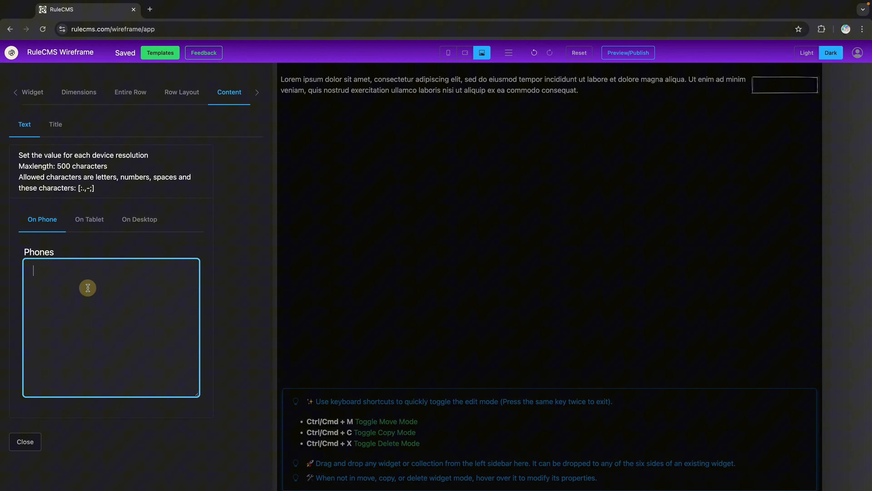
{"action": "type", "text": "Form Label"}
{"action": "left_click", "coordinate": [90, 220]}
{"action": "type", "text": "Fo"}
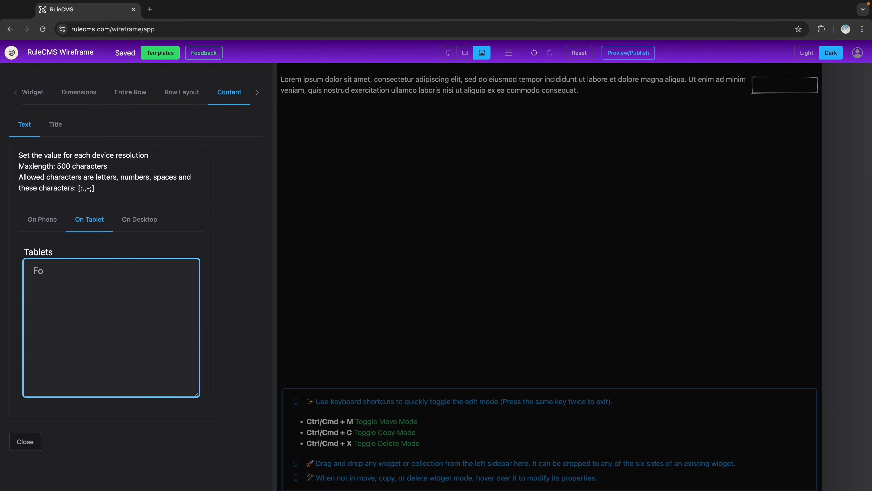
{"action": "type", "text": "rm Label"}
{"action": "left_click", "coordinate": [139, 219]}
{"action": "left_click", "coordinate": [110, 270]}
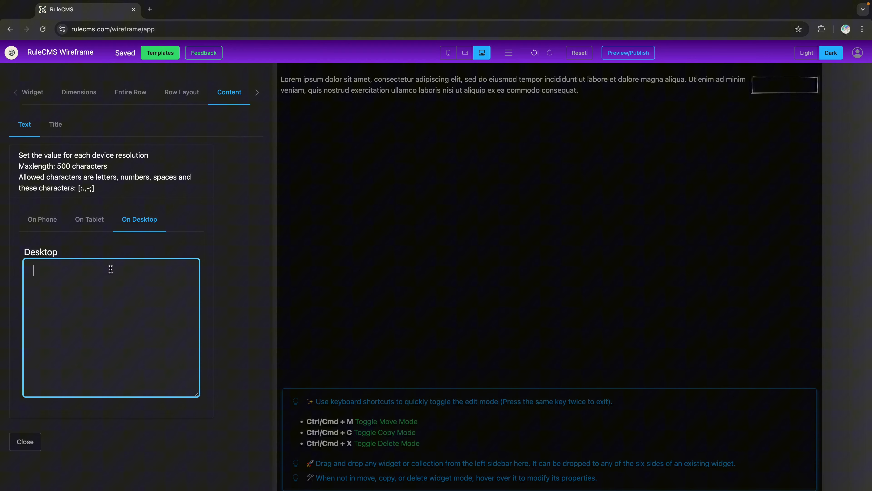
{"action": "type", "text": "Form Label"}
{"action": "left_click", "coordinate": [474, 279]}
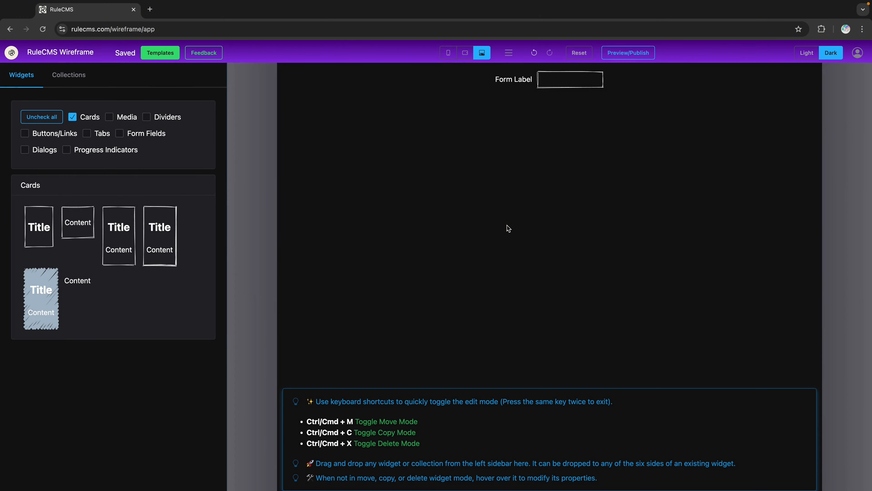
Step: Set the Form Label row's horizontal alignment so its items start at the left edge
{"action": "left_click", "coordinate": [518, 78]}
{"action": "left_click", "coordinate": [191, 92]}
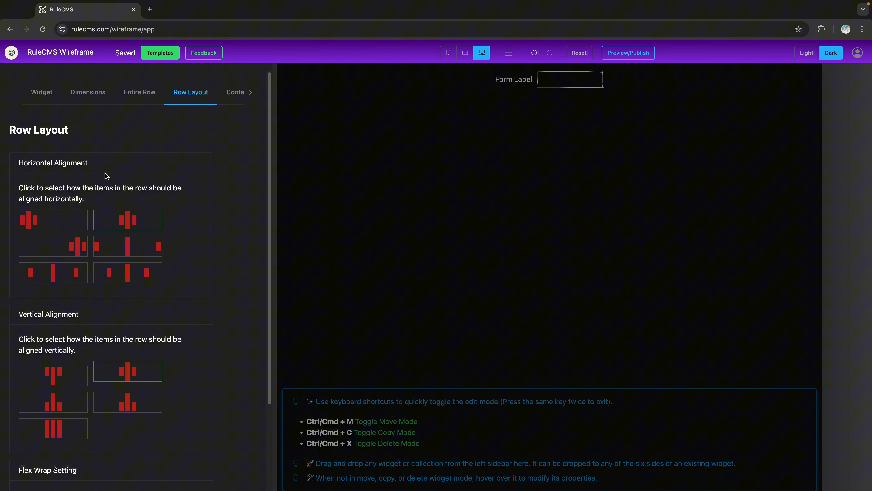
{"action": "left_click", "coordinate": [38, 220]}
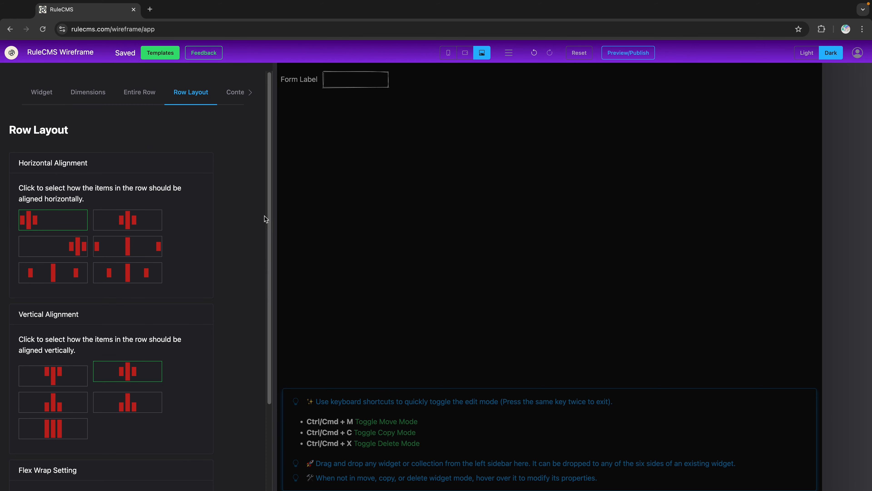
Step: Try top vertical alignment for the Form Label row and return it to centred alignment
{"action": "scroll", "coordinate": [72, 352], "scroll_direction": "down", "scroll_amount": 1}
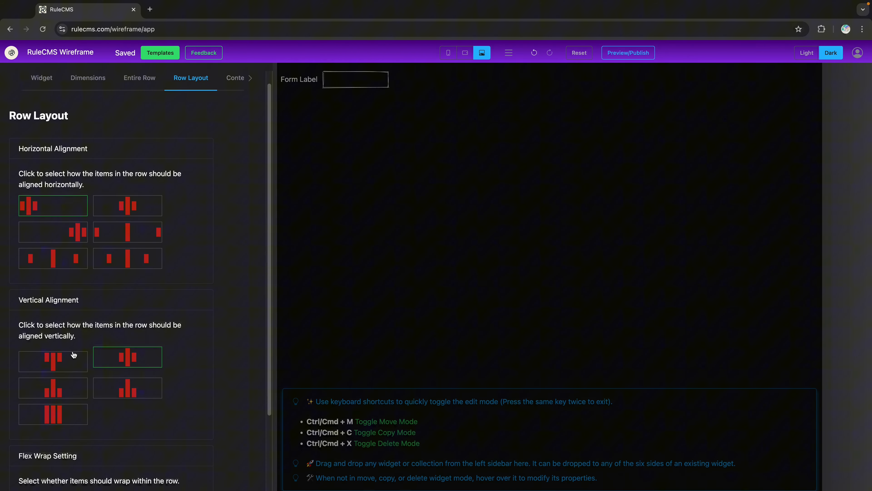
{"action": "left_click", "coordinate": [133, 362]}
{"action": "left_click", "coordinate": [64, 370]}
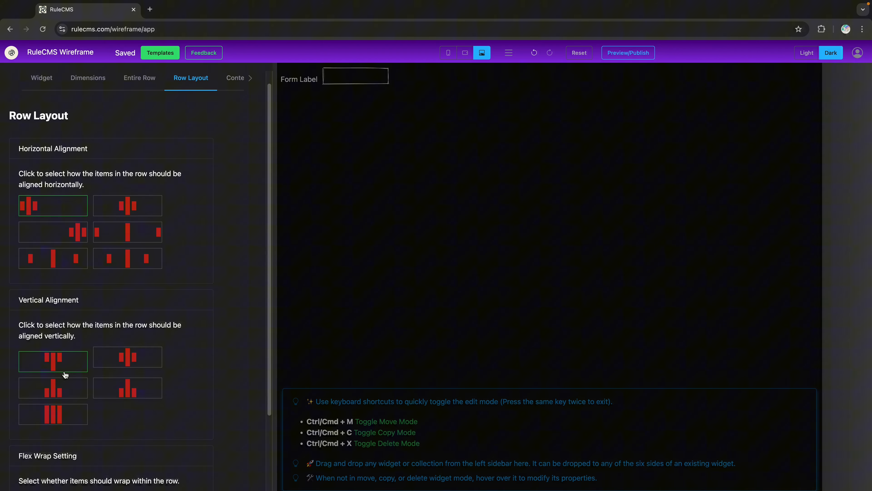
{"action": "left_click", "coordinate": [131, 356]}
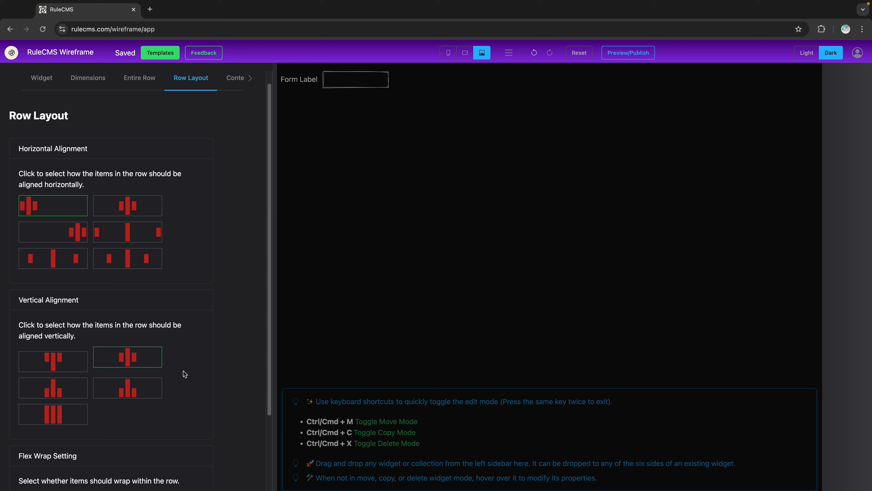
Step: Set the row's flex wrap so items wrap when they reach the end, and close the row settings
{"action": "scroll", "coordinate": [190, 373], "scroll_direction": "down", "scroll_amount": 2}
{"action": "scroll", "coordinate": [197, 374], "scroll_direction": "down", "scroll_amount": 4}
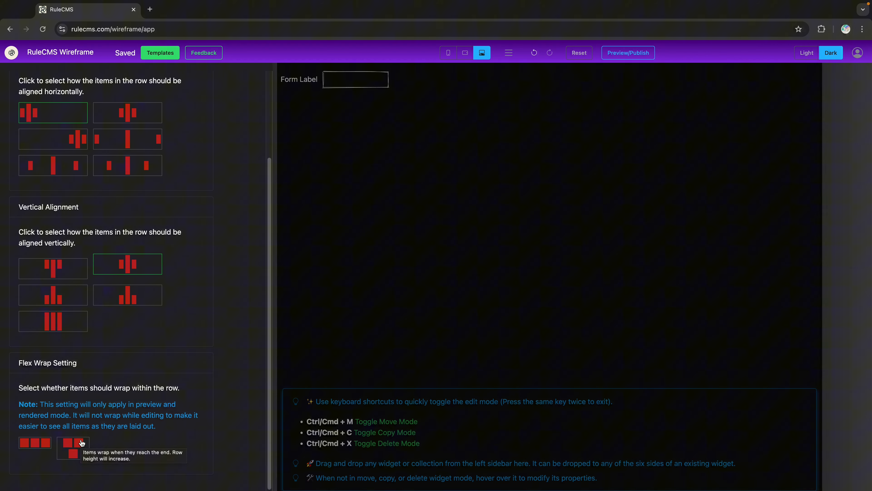
{"action": "left_click", "coordinate": [81, 443]}
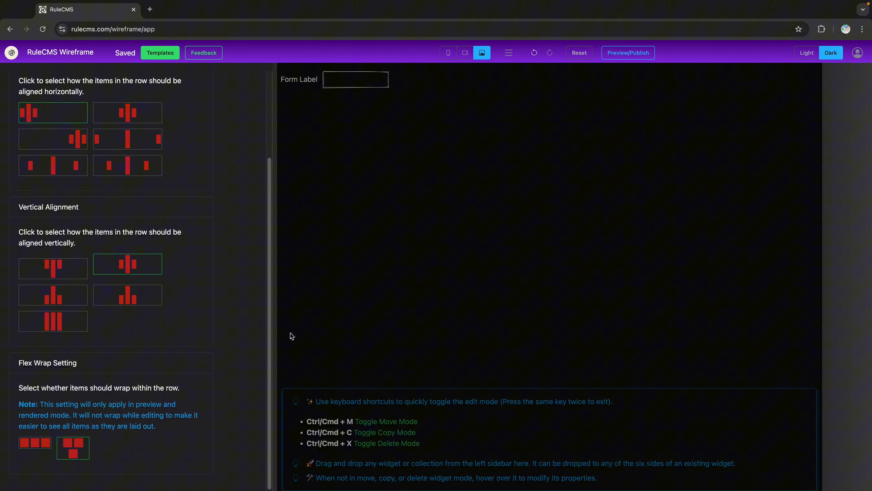
{"action": "left_click_drag", "start_coordinate": [271, 274], "coordinate": [265, 156]}
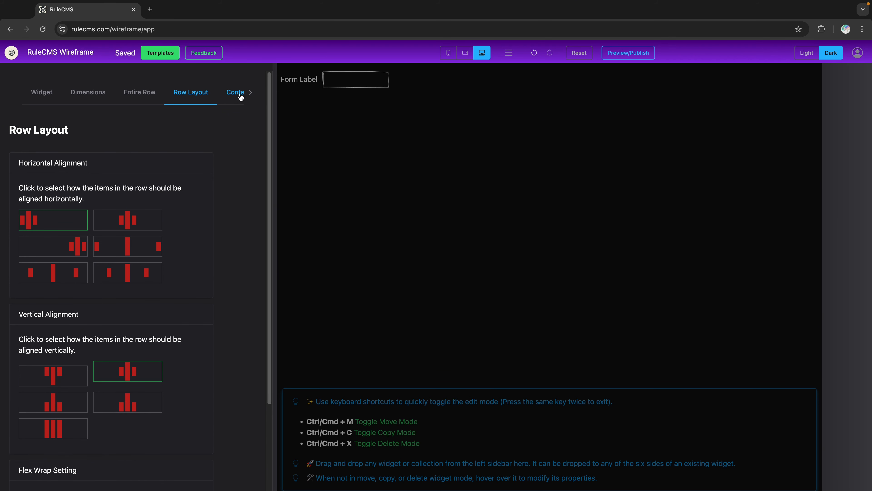
{"action": "left_click", "coordinate": [301, 105]}
Step: Save the label and text field as a collection named "Form label and field"
{"action": "left_click", "coordinate": [509, 54]}
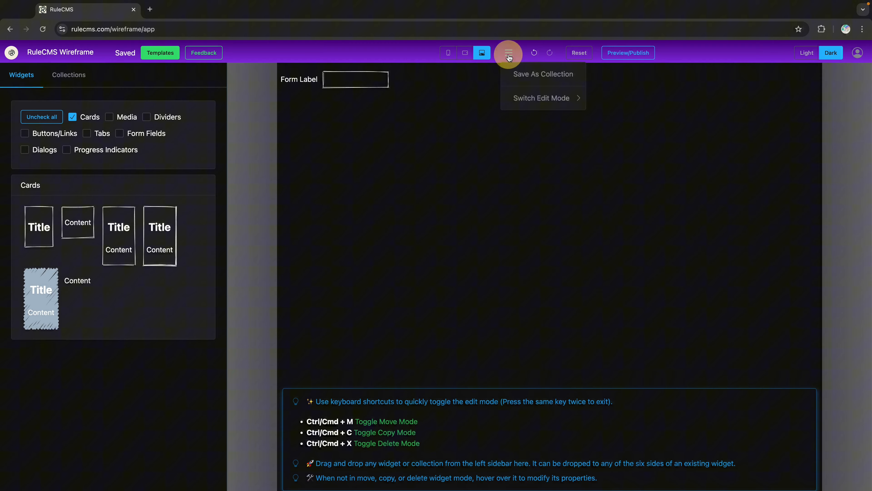
{"action": "left_click", "coordinate": [525, 79]}
{"action": "left_click", "coordinate": [442, 261]}
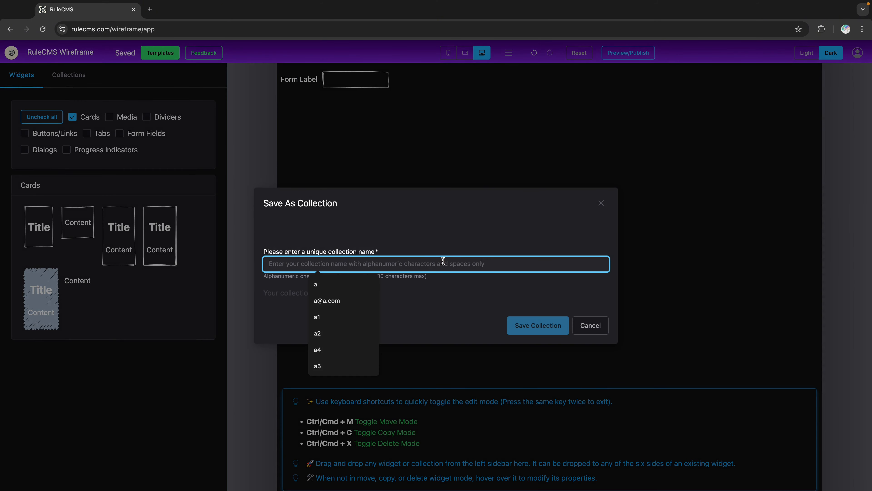
{"action": "type", "text": "Form La"}
{"action": "key", "text": "BackSpace"}
{"action": "key", "text": "BackSpace"}
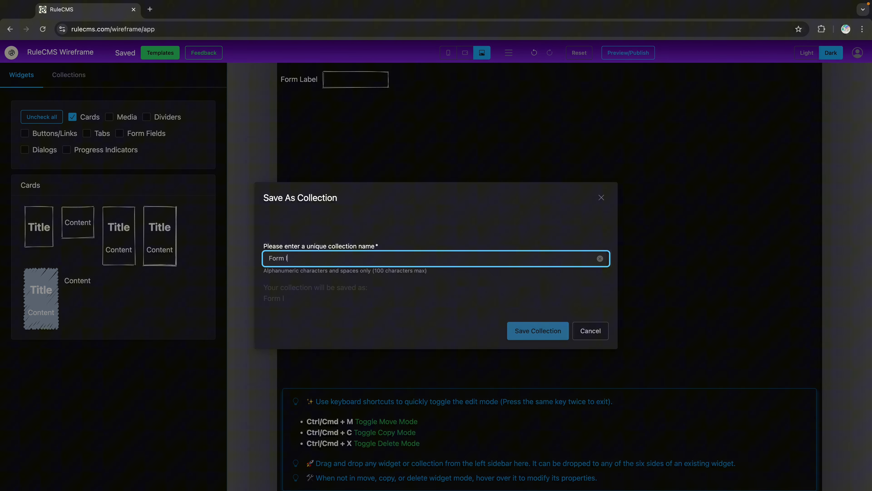
{"action": "type", "text": "label and field"}
{"action": "left_click", "coordinate": [520, 330]}
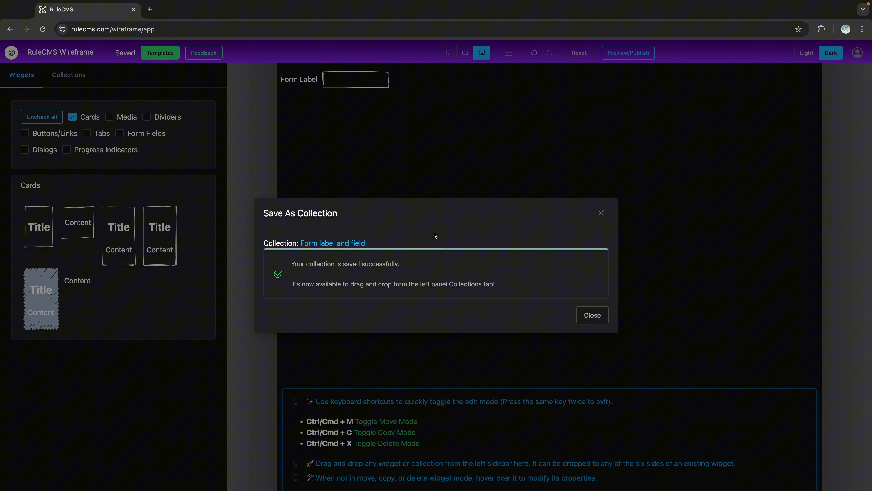
{"action": "left_click", "coordinate": [588, 311]}
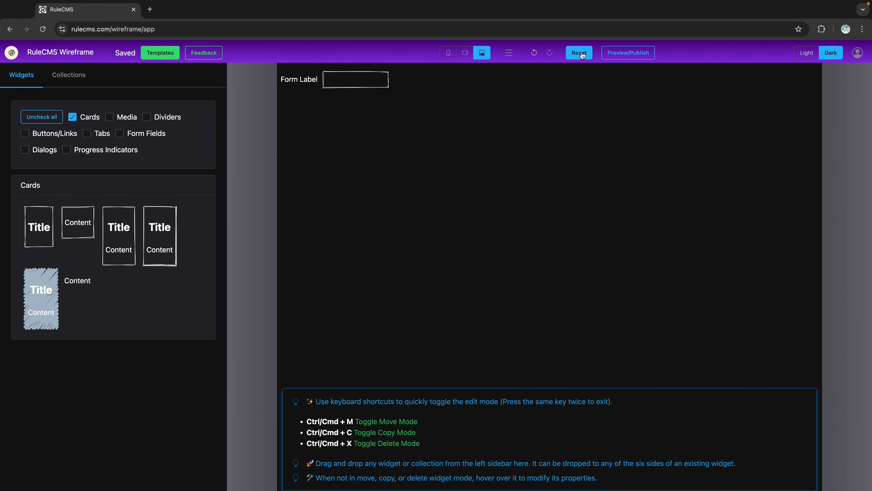
Step: Reset the canvas and filter the widget list to show only Form Fields
{"action": "left_click", "coordinate": [579, 53]}
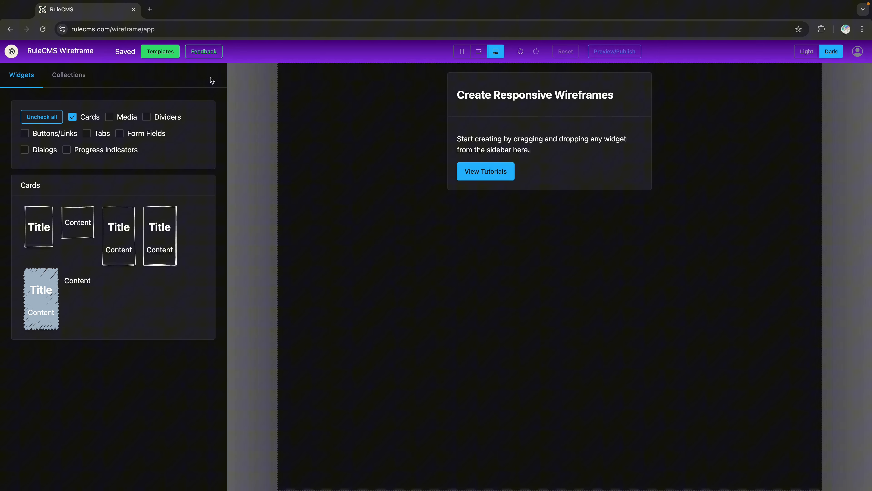
{"action": "left_click", "coordinate": [59, 76]}
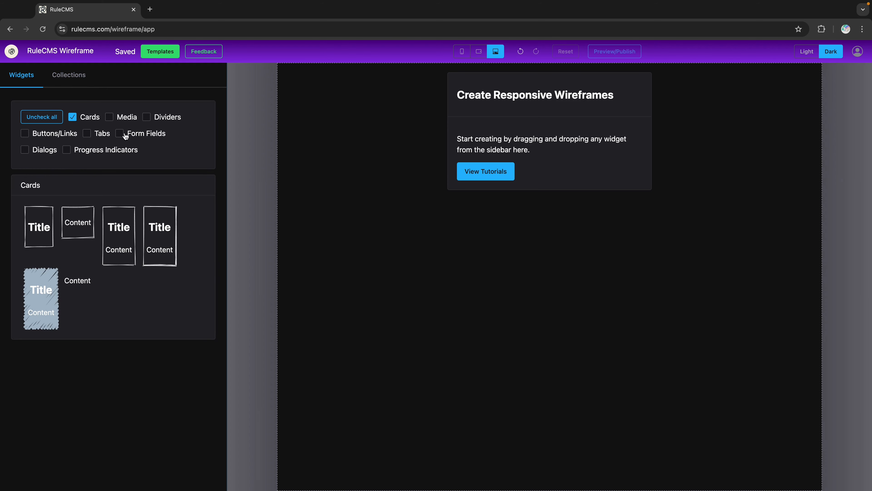
{"action": "left_click", "coordinate": [123, 135]}
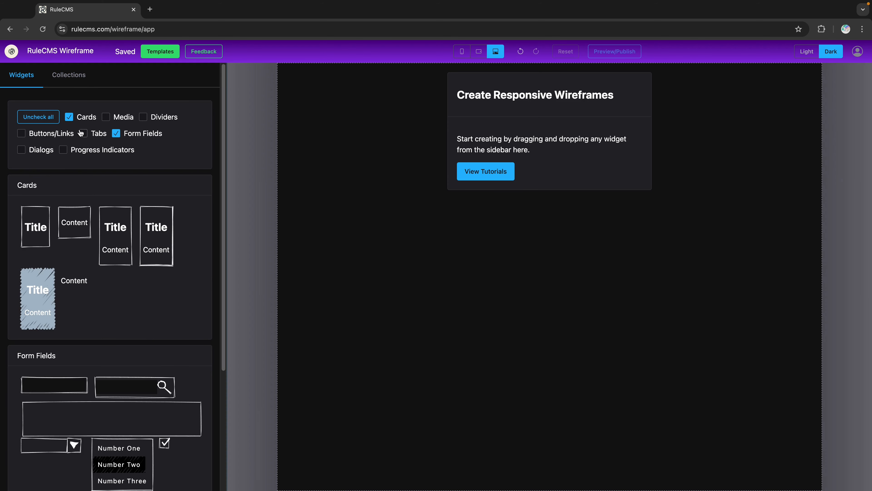
{"action": "left_click", "coordinate": [72, 120]}
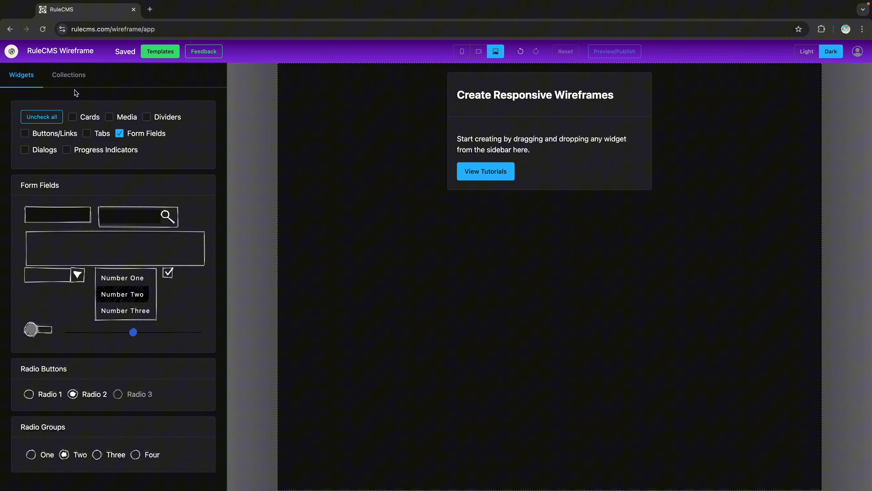
Step: Place the saved "Form label and field" collection on the empty canvas
{"action": "left_click", "coordinate": [78, 81]}
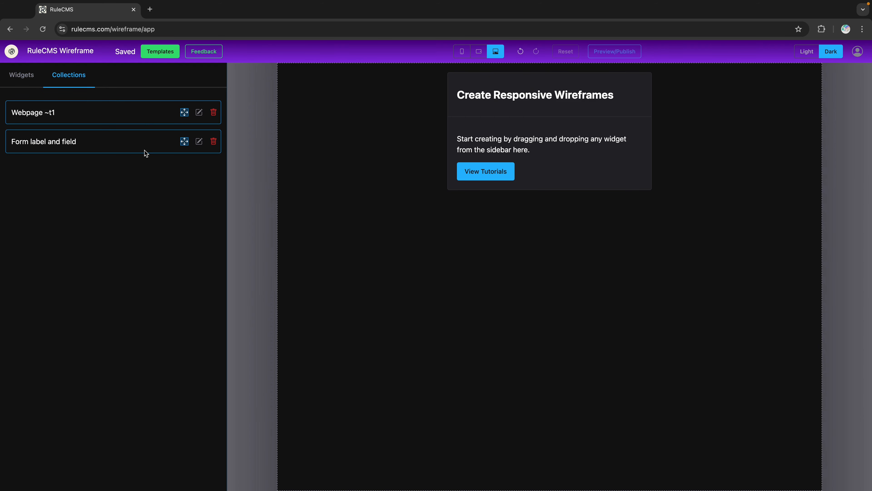
{"action": "left_click_drag", "start_coordinate": [184, 141], "coordinate": [460, 118]}
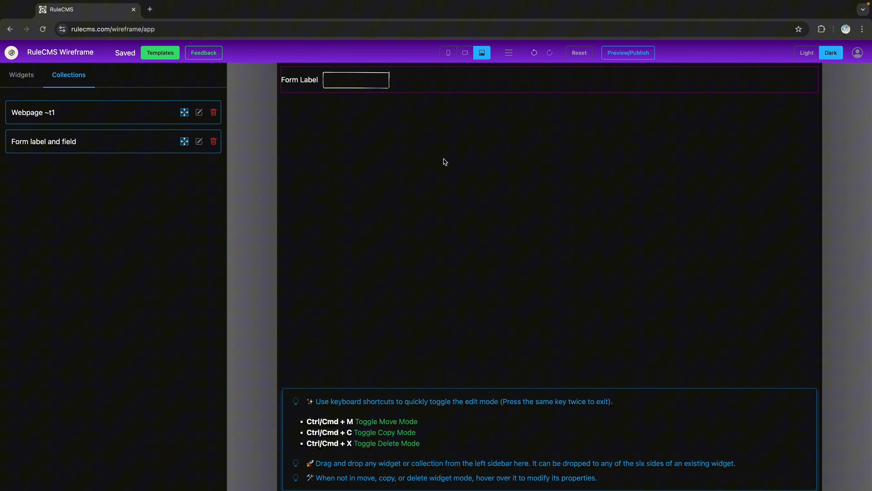
Step: Duplicate the form label collection downward into six stacked rows, deleting the extra copy beside the last one
{"action": "key", "text": "ctrl+c"}
{"action": "left_click", "coordinate": [506, 90]}
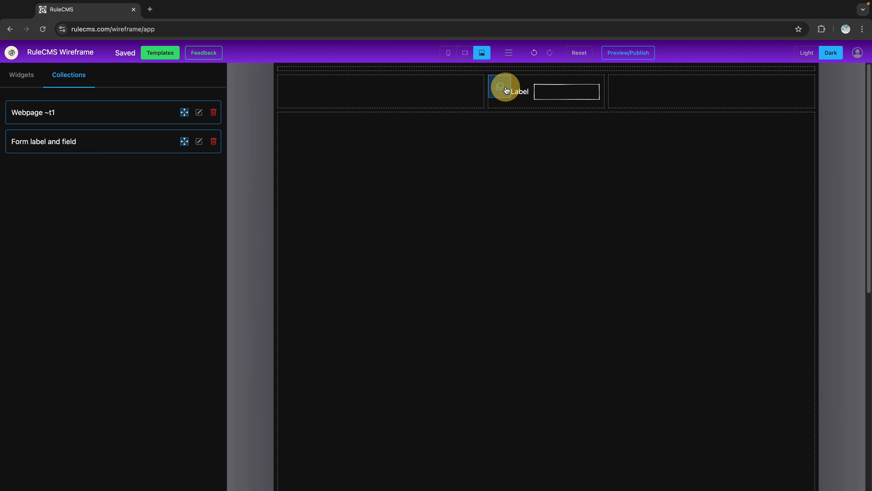
{"action": "left_click", "coordinate": [506, 91]}
{"action": "left_click", "coordinate": [502, 136]}
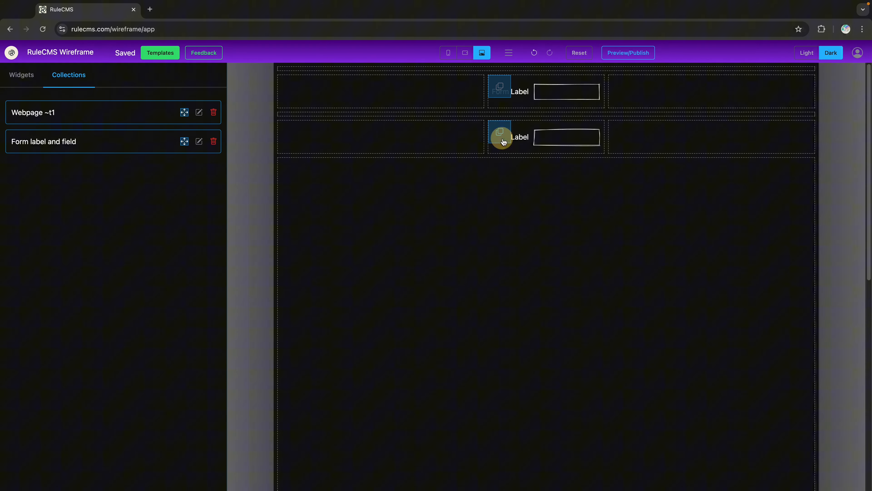
{"action": "left_click_drag", "start_coordinate": [505, 182], "coordinate": [498, 350]}
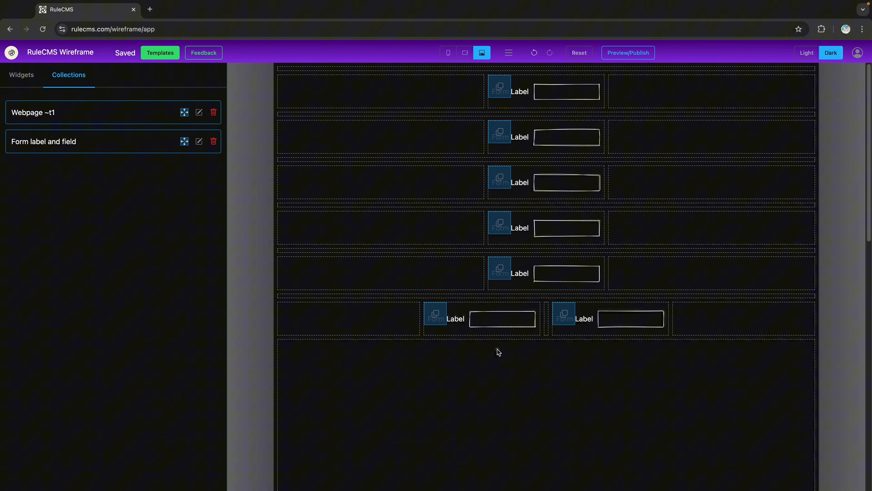
{"action": "key", "text": "ctrl+x"}
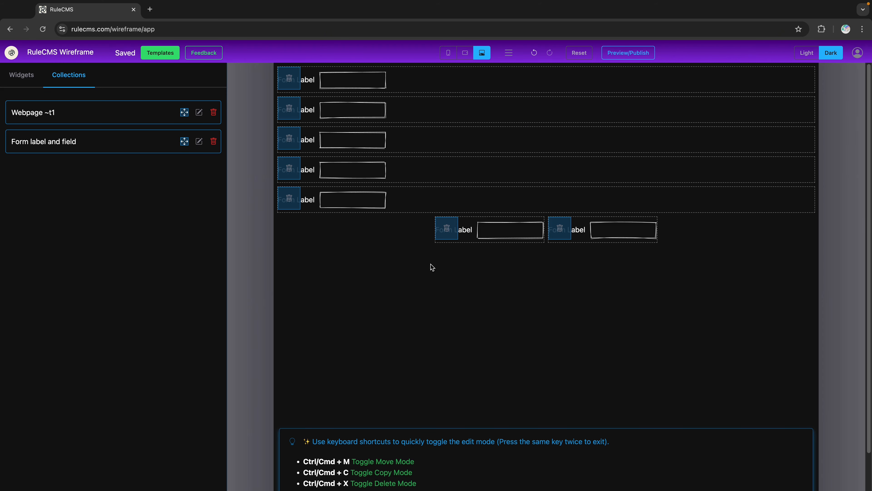
{"action": "left_click", "coordinate": [453, 227]}
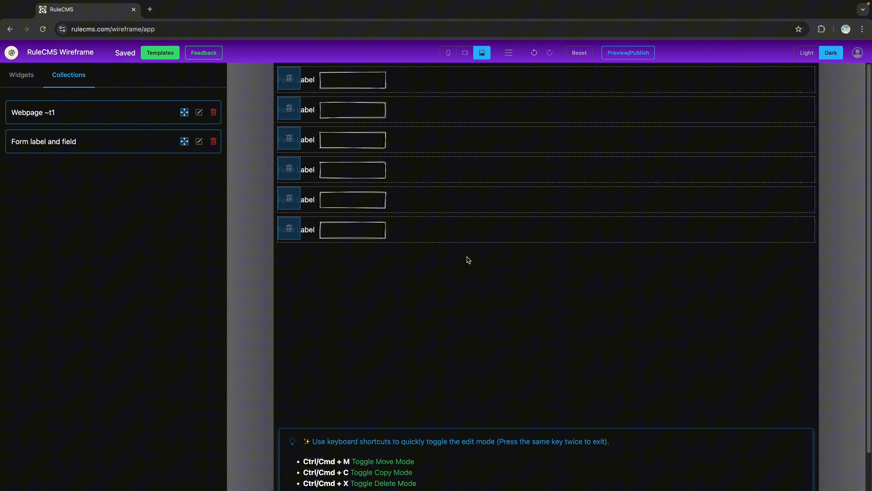
Step: Keep duplicating the form label collection below the last row until thirteen rows are stacked, and leave copy mode
{"action": "key", "text": "ctrl+c"}
{"action": "left_click_drag", "start_coordinate": [501, 319], "coordinate": [503, 433]}
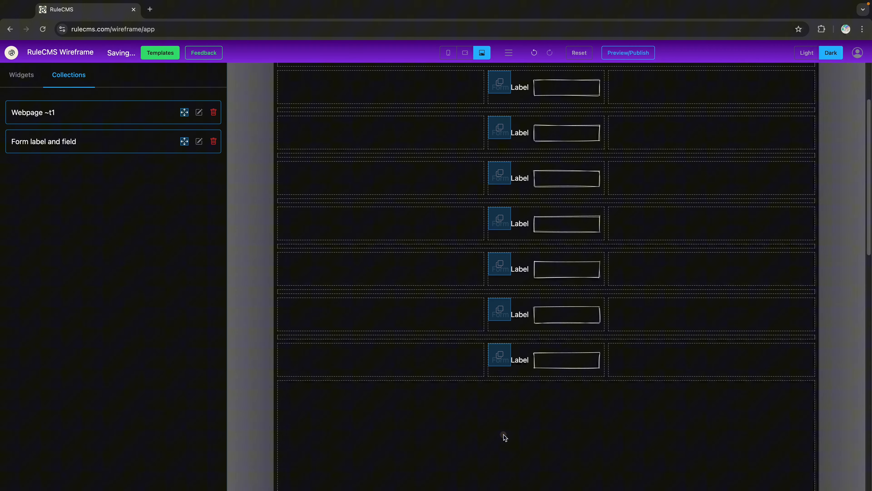
{"action": "left_click_drag", "start_coordinate": [497, 355], "coordinate": [491, 436]}
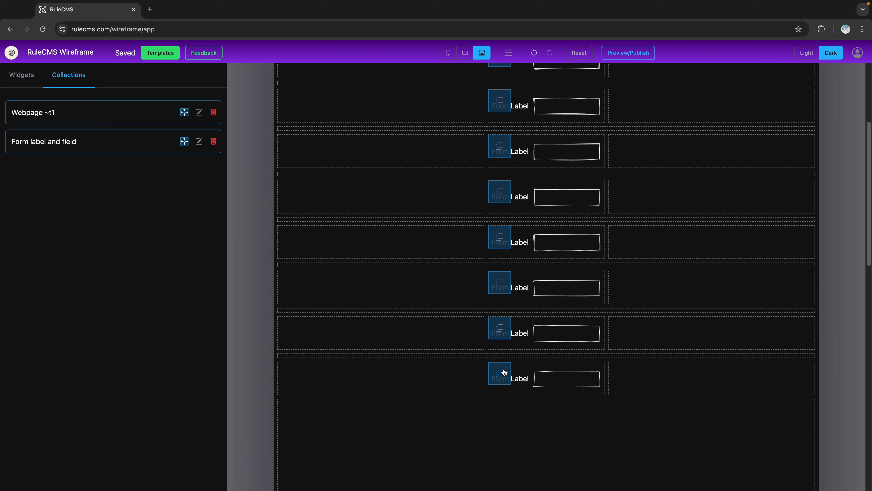
{"action": "left_click_drag", "start_coordinate": [503, 370], "coordinate": [492, 413]}
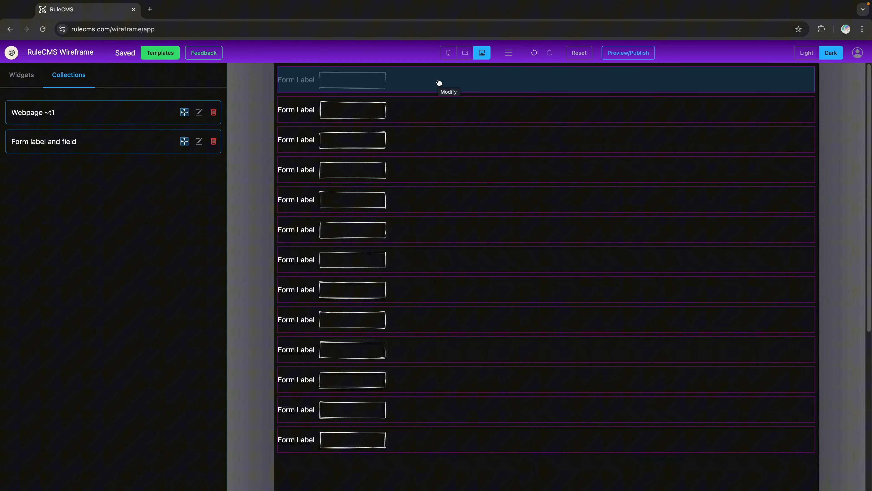
Step: Modify the shared "Form label and field" collection from the first row, set its label's desktop text to "Form Label1", and return to the stacked form
{"action": "left_click", "coordinate": [439, 82]}
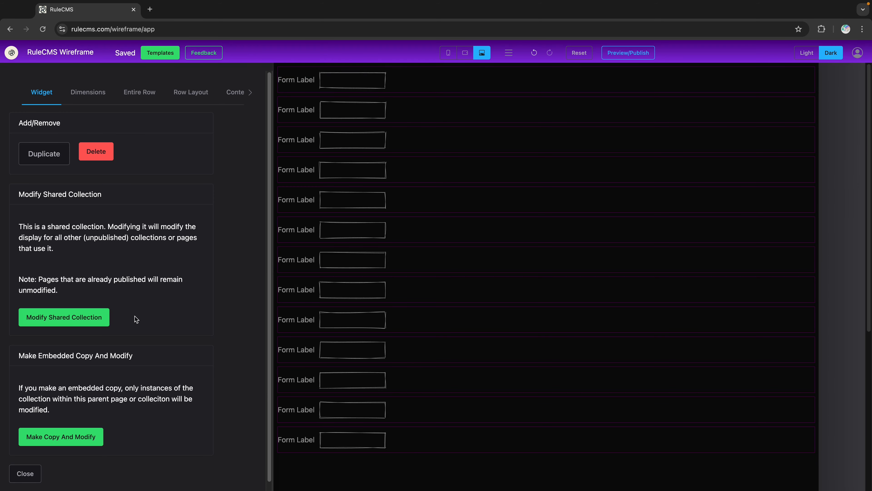
{"action": "left_click", "coordinate": [92, 316]}
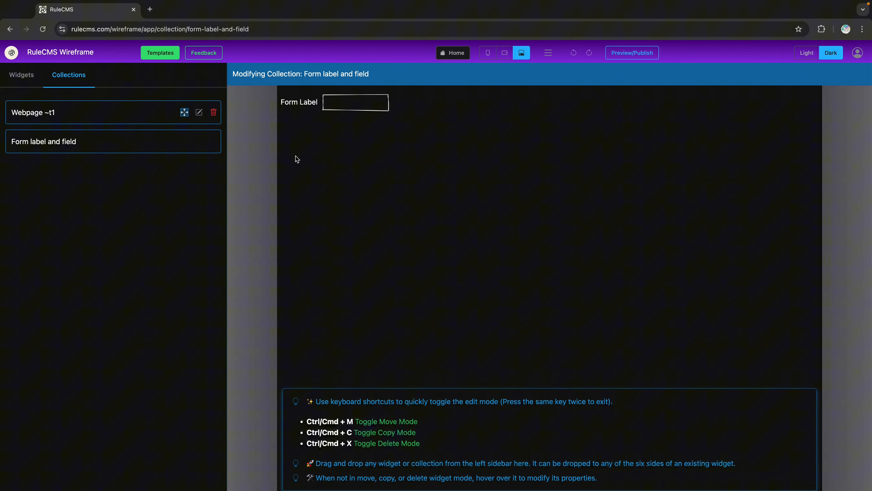
{"action": "left_click", "coordinate": [299, 101]}
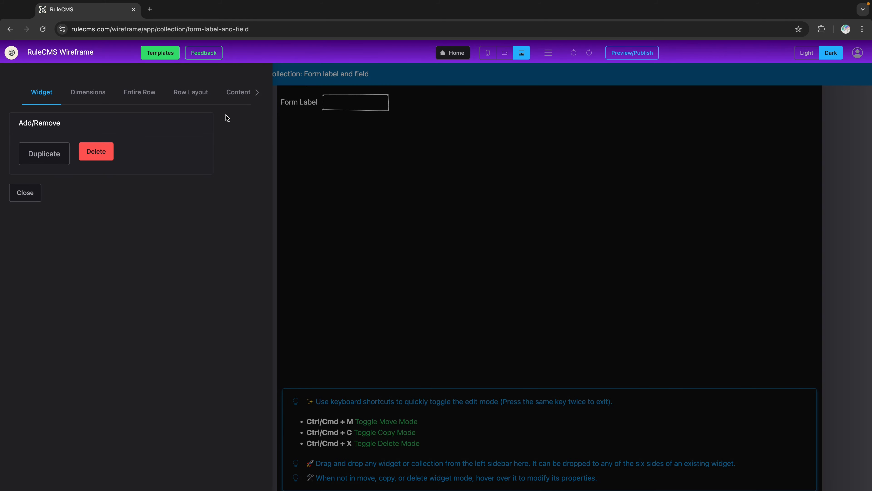
{"action": "left_click", "coordinate": [257, 92]}
{"action": "left_click", "coordinate": [202, 92]}
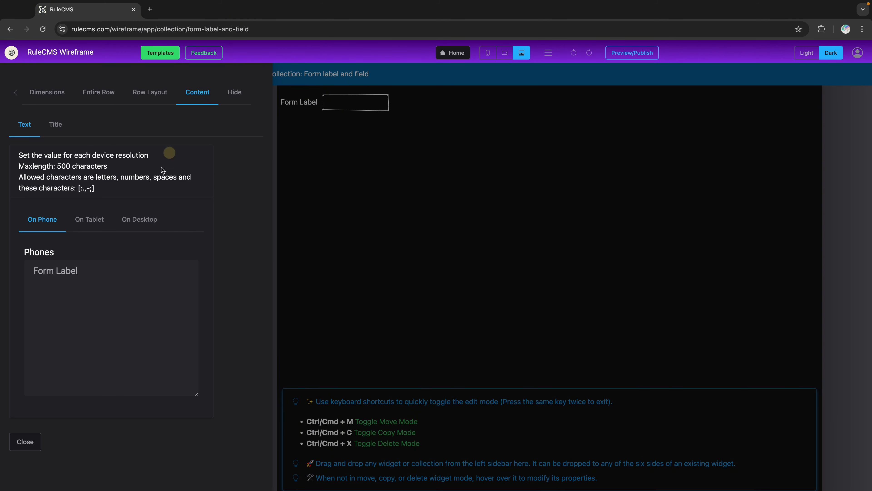
{"action": "left_click", "coordinate": [135, 221]}
{"action": "left_click", "coordinate": [122, 271]}
{"action": "type", "text": "1"}
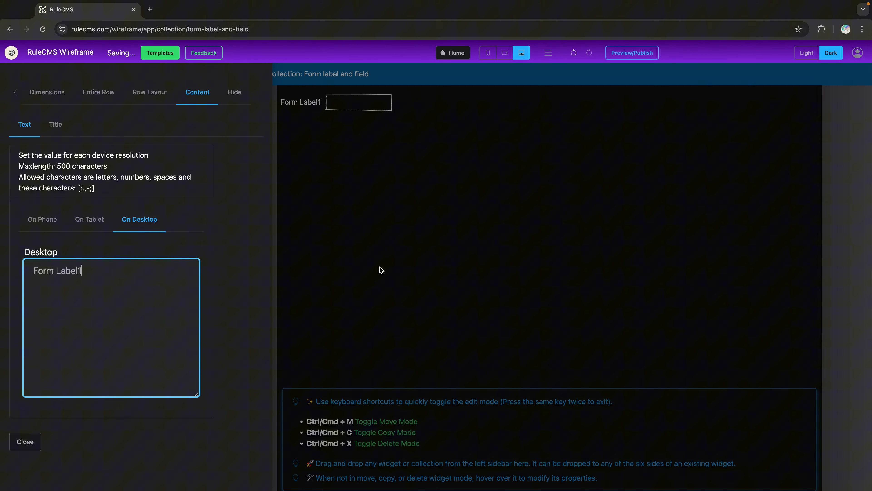
{"action": "left_click", "coordinate": [380, 268]}
{"action": "left_click", "coordinate": [459, 54]}
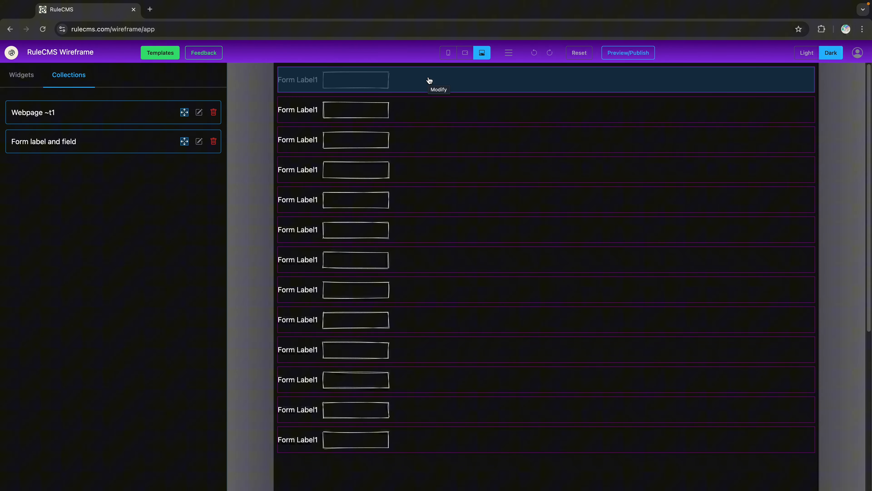
{"action": "left_click", "coordinate": [405, 86]}
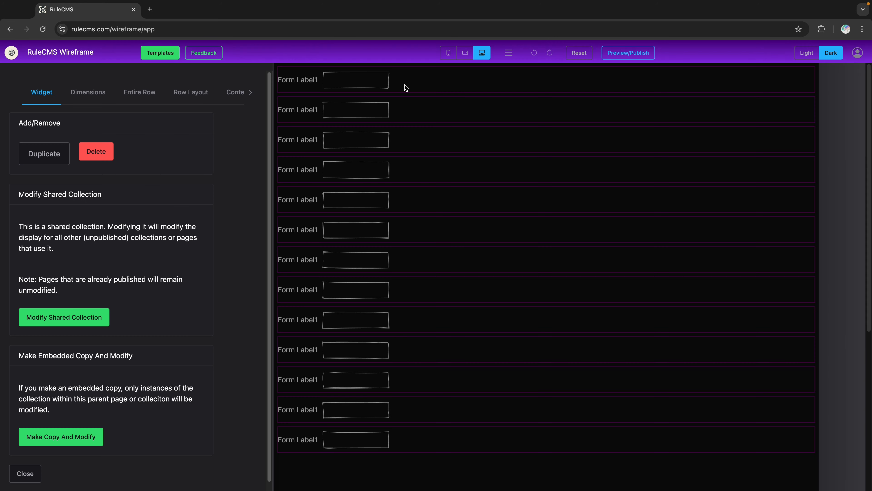
{"action": "left_click", "coordinate": [321, 84]}
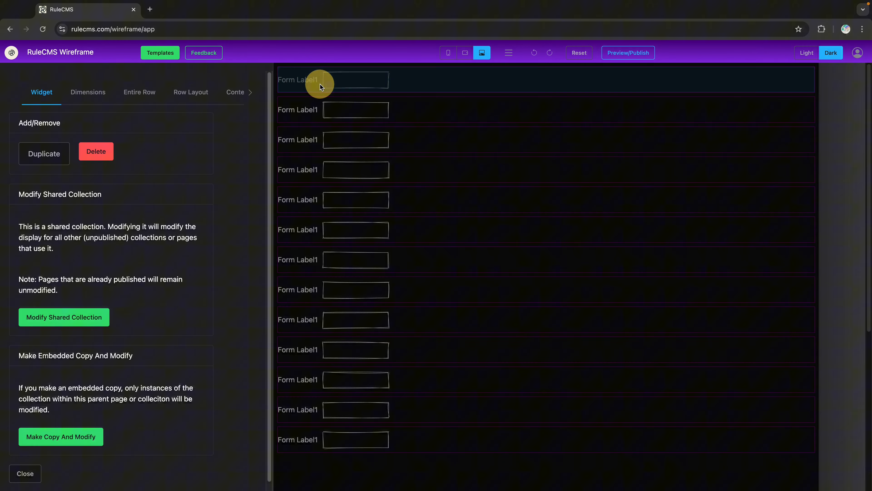
{"action": "left_click", "coordinate": [102, 317]}
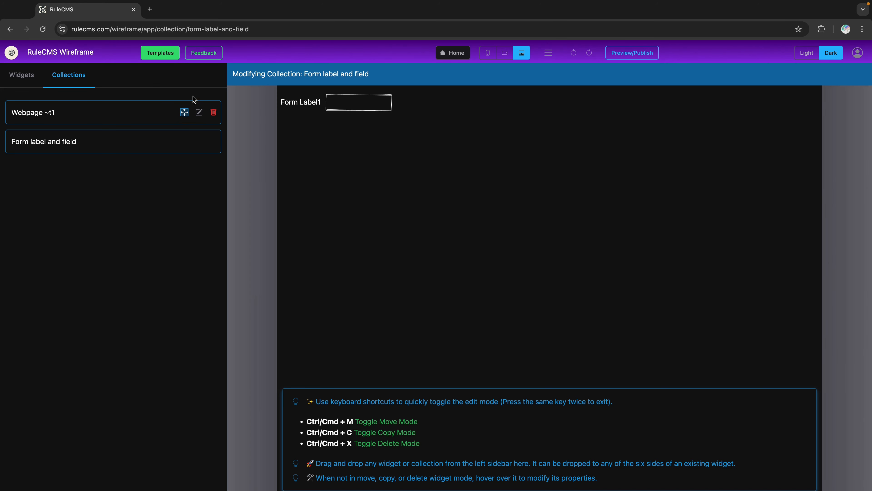
{"action": "left_click", "coordinate": [22, 75]}
{"action": "left_click", "coordinate": [67, 75]}
{"action": "left_click", "coordinate": [447, 51]}
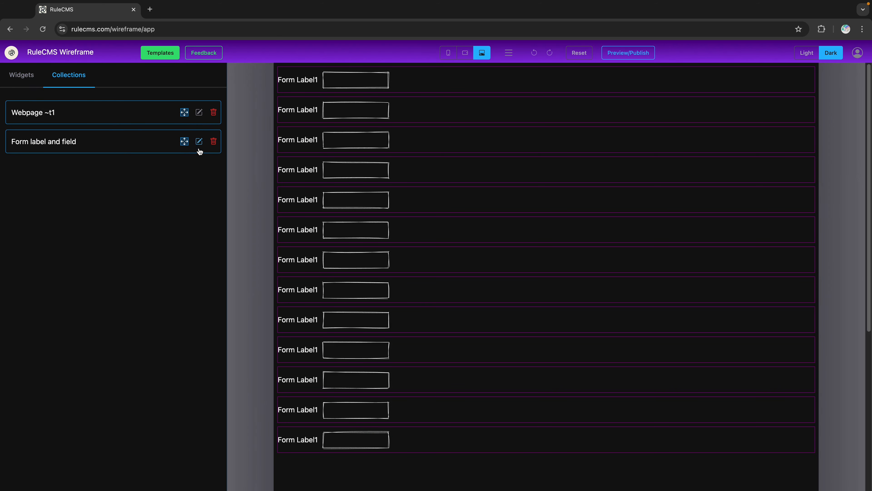
Step: Edit the saved "Form label and field" collection, restore its label's desktop text to "Form Label", and return to the stacked form
{"action": "left_click", "coordinate": [199, 142]}
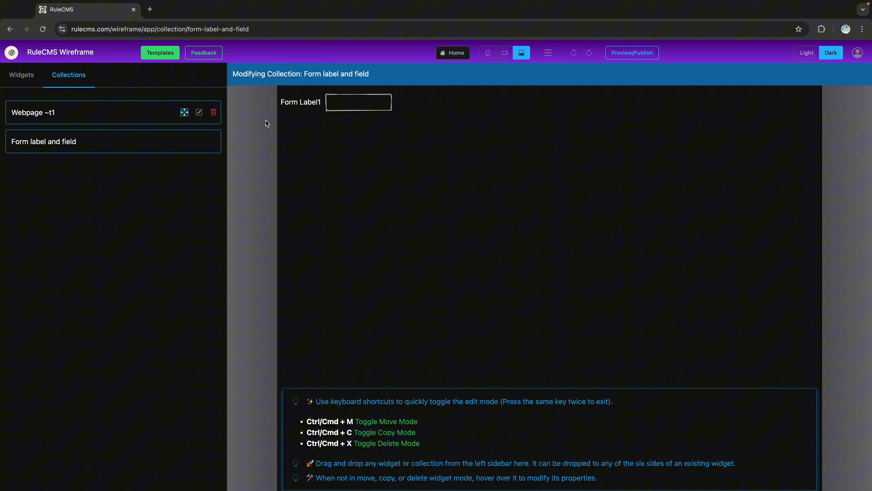
{"action": "left_click", "coordinate": [316, 107]}
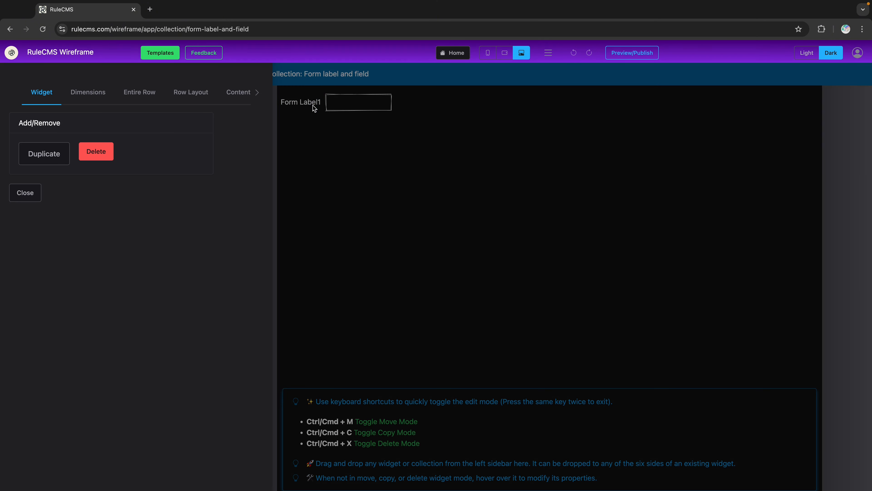
{"action": "left_click", "coordinate": [227, 92]}
{"action": "left_click", "coordinate": [138, 220]}
{"action": "left_click", "coordinate": [117, 266]}
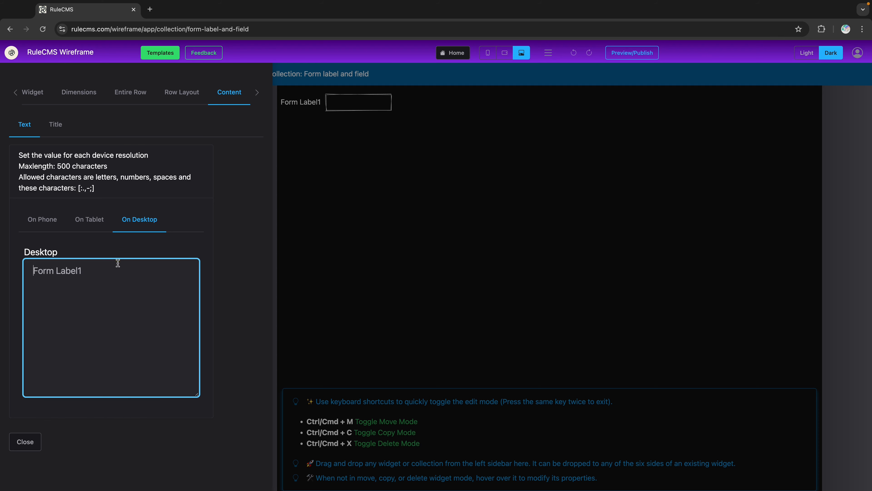
{"action": "left_click", "coordinate": [117, 266]}
{"action": "key", "text": "BackSpace"}
{"action": "left_click", "coordinate": [396, 313]}
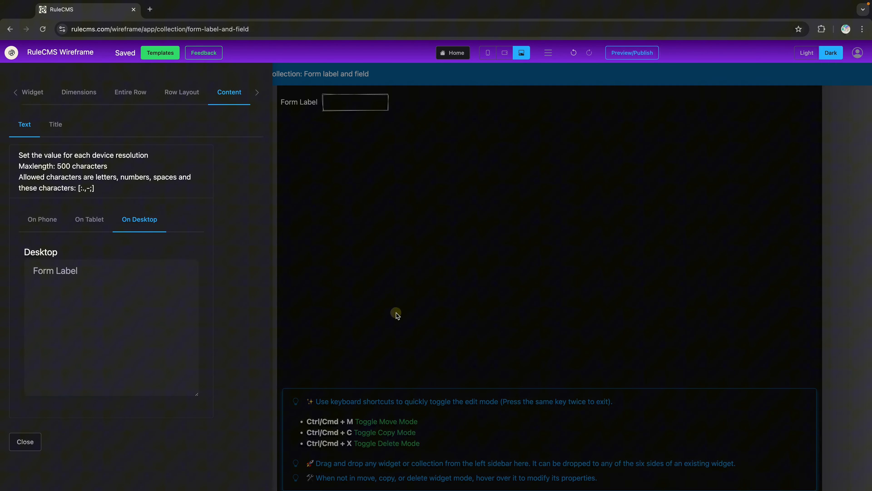
{"action": "left_click", "coordinate": [454, 52]}
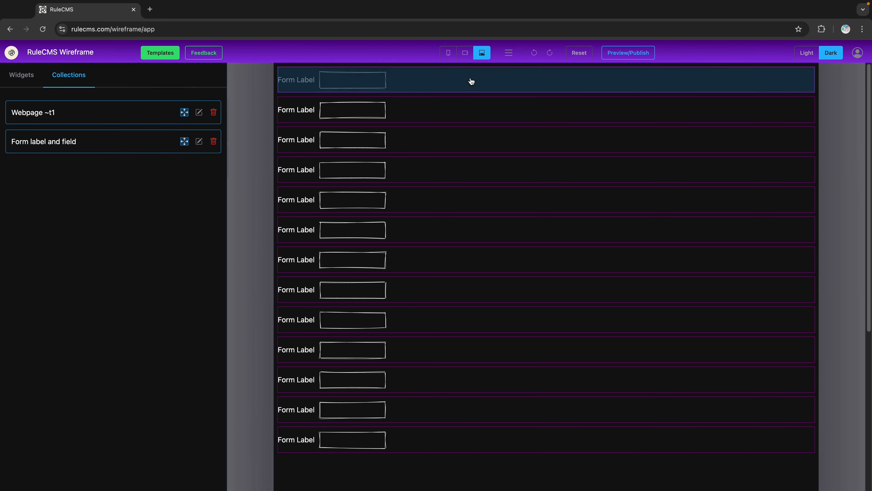
Step: Make an embedded copy of the first row's form label collection and open that copy for modification
{"action": "left_click", "coordinate": [471, 81]}
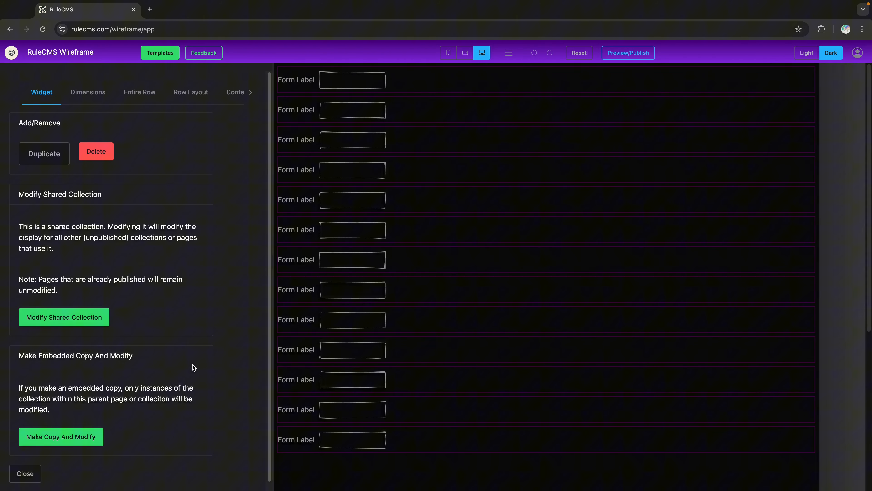
{"action": "scroll", "coordinate": [149, 397], "scroll_direction": "down", "scroll_amount": 1}
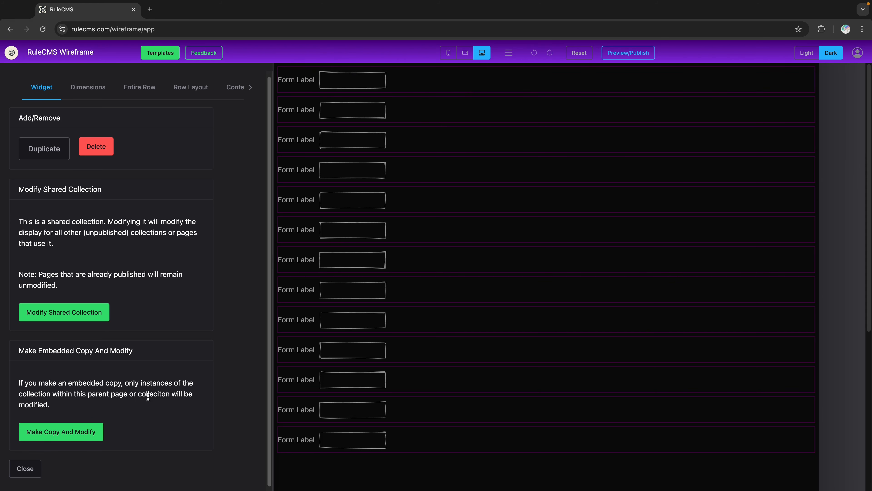
{"action": "left_click", "coordinate": [100, 440]}
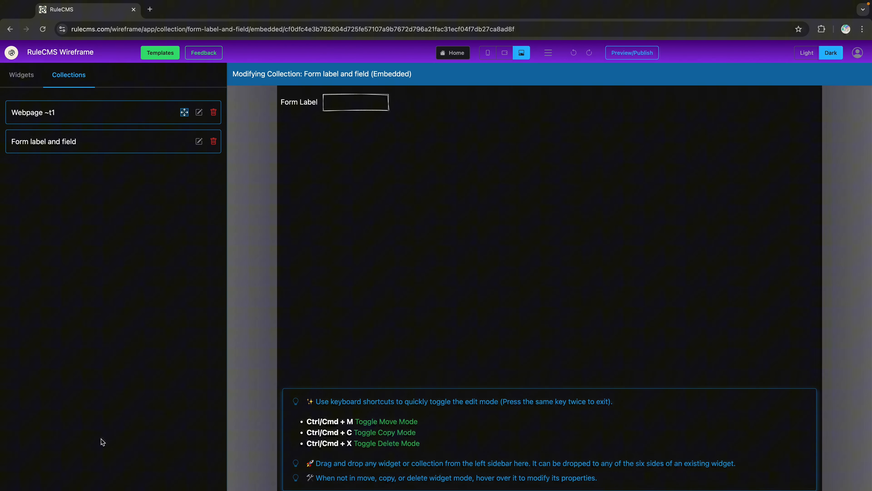
{"action": "double_click", "coordinate": [390, 73]}
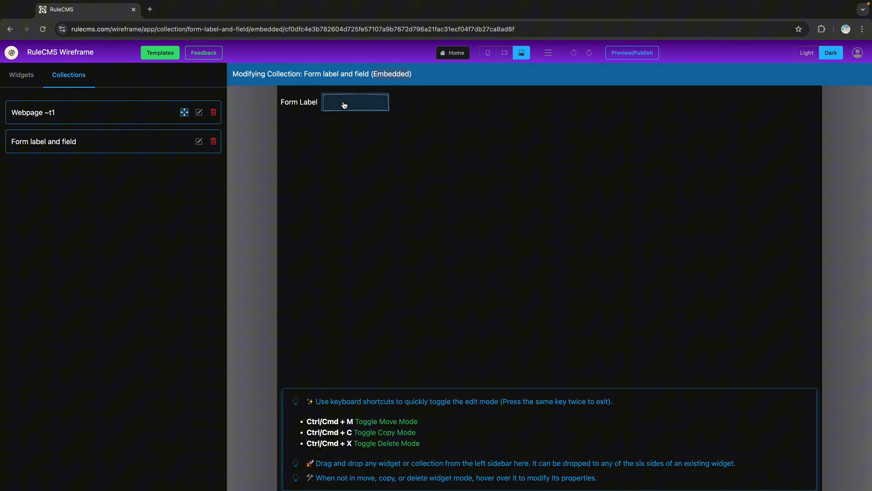
Step: Replace the plain input field in the embedded copy with a search field and return to the stacked form
{"action": "left_click", "coordinate": [21, 75]}
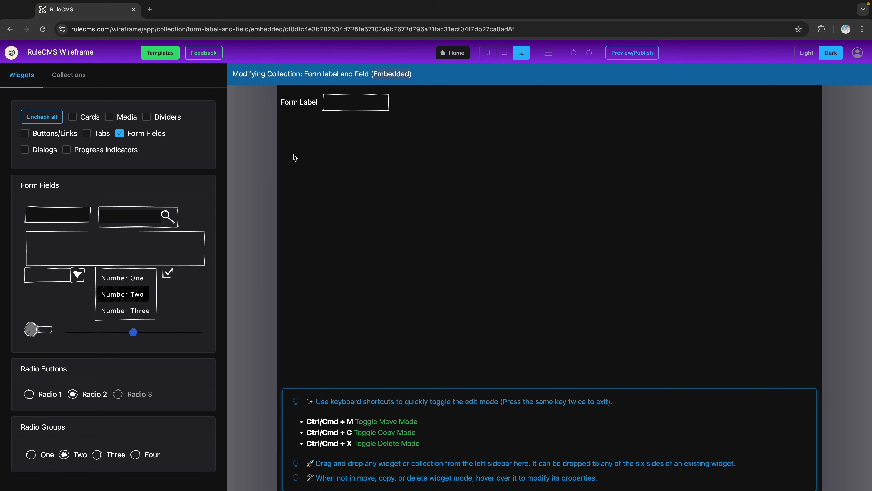
{"action": "left_click_drag", "start_coordinate": [173, 214], "coordinate": [571, 110]}
{"action": "key", "text": "super+x"}
{"action": "left_click", "coordinate": [420, 104]}
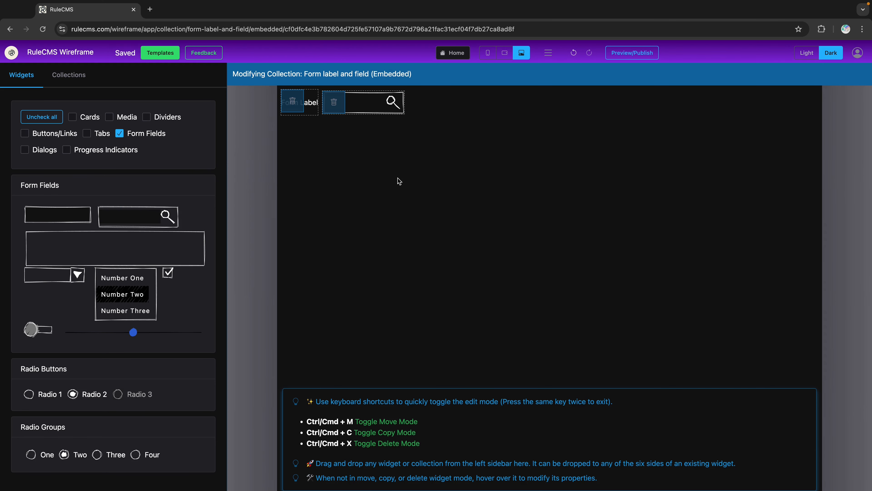
{"action": "left_click", "coordinate": [459, 61]}
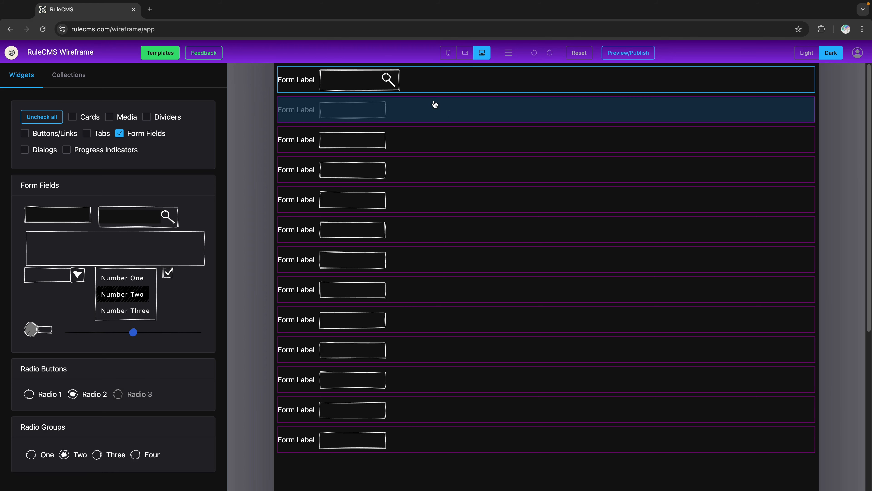
Step: Move the plain second row above the search field row and leave move mode
{"action": "key", "text": "shift"}
{"action": "left_click_drag", "start_coordinate": [501, 134], "coordinate": [498, 74]}
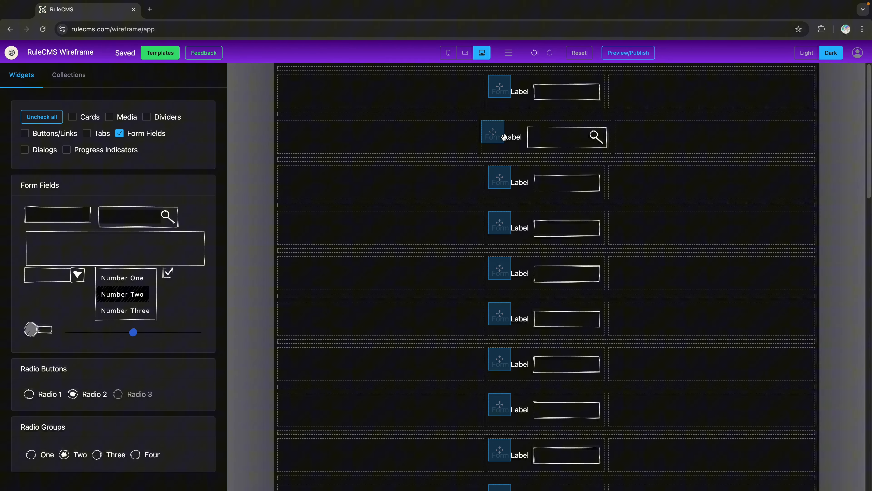
{"action": "key", "text": "alt"}
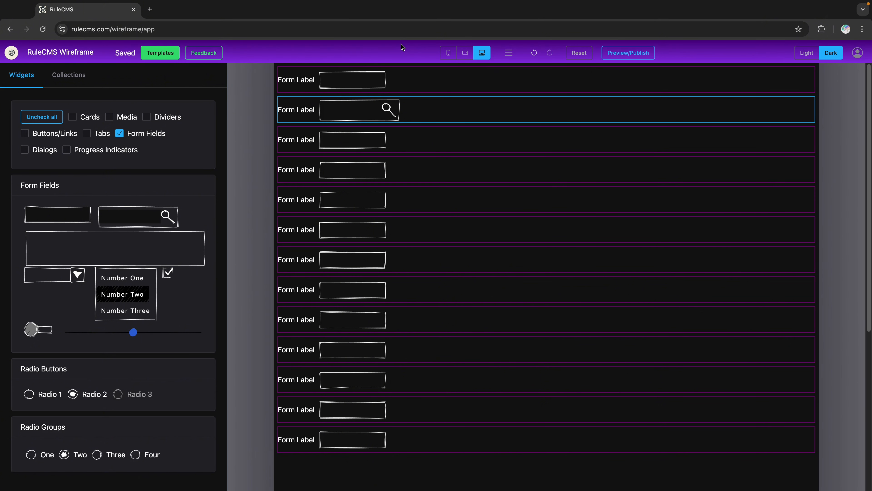
{"action": "key", "text": "shift"}
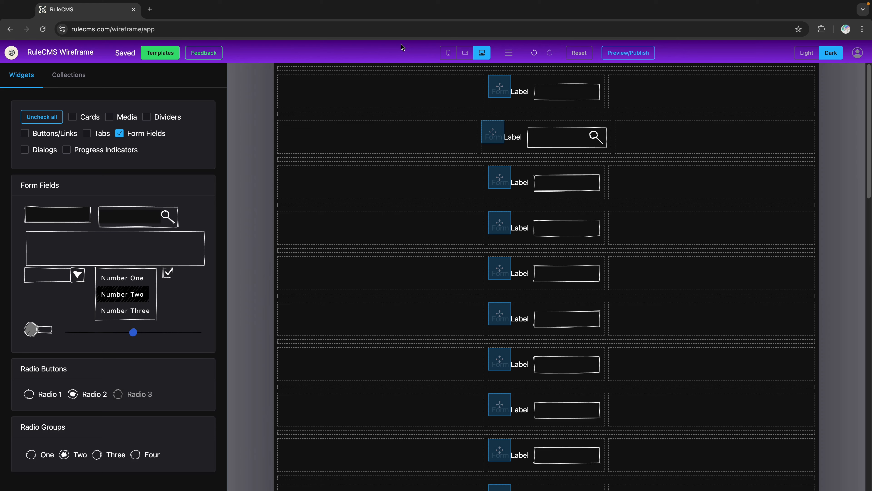
{"action": "key", "text": "shift"}
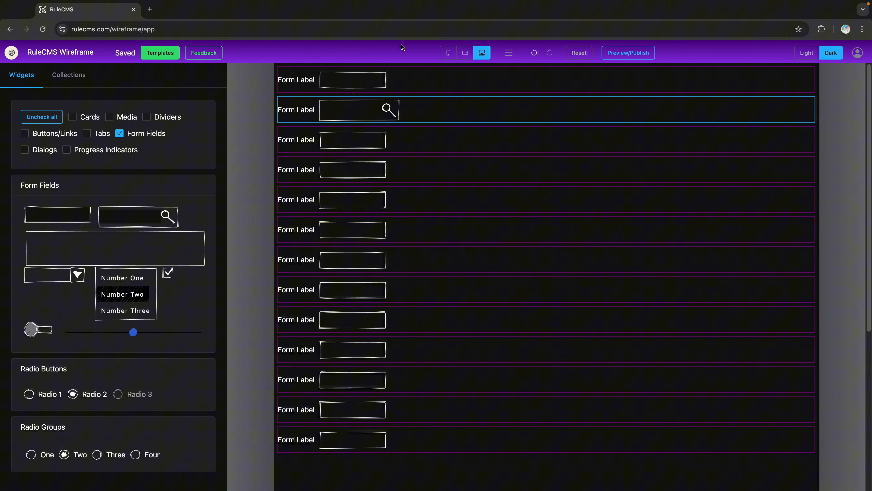
Step: Turn the plain first row into an embedded copy of the collection and return to the stacked form without editing it
{"action": "left_click", "coordinate": [410, 85]}
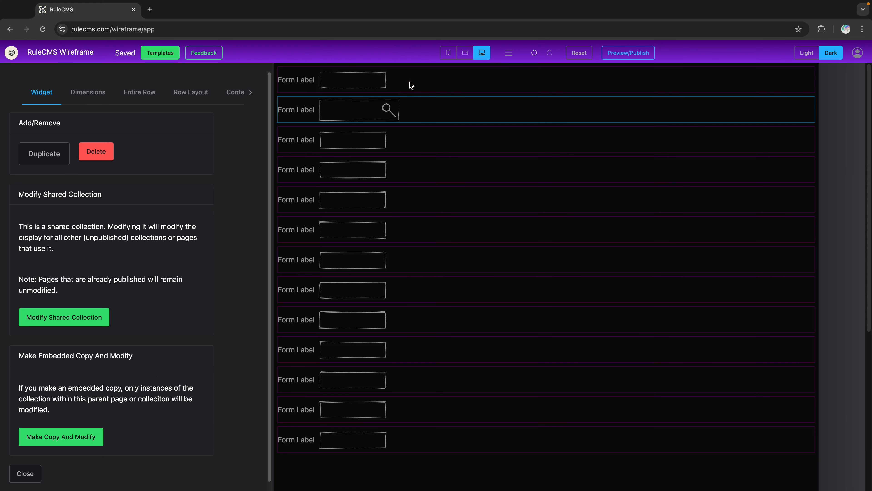
{"action": "left_click", "coordinate": [94, 442]}
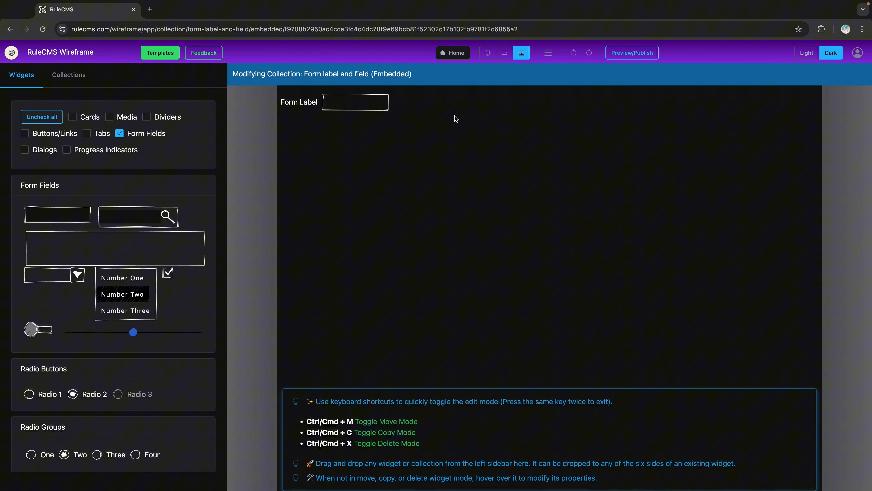
{"action": "left_click", "coordinate": [456, 55]}
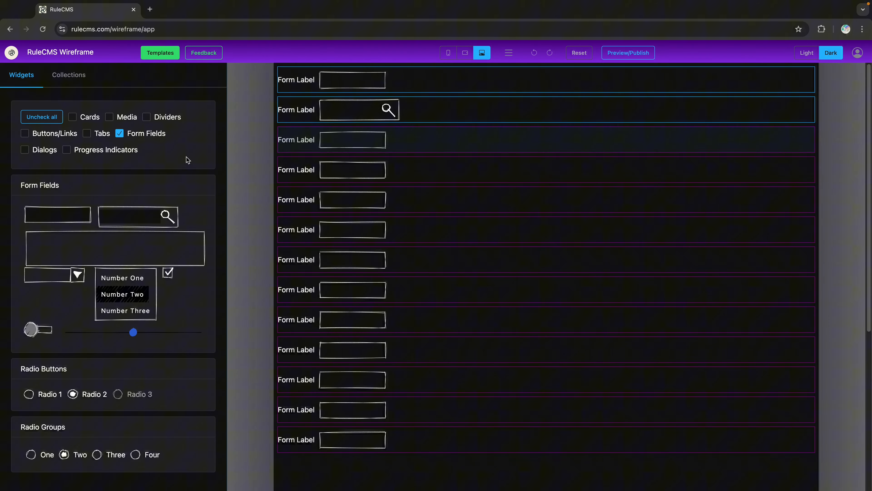
Step: Set the label's desktop text in the shared "Form label and field" collection to "Form Label1" and return to the stacked form
{"action": "left_click", "coordinate": [68, 75]}
{"action": "left_click", "coordinate": [198, 143]}
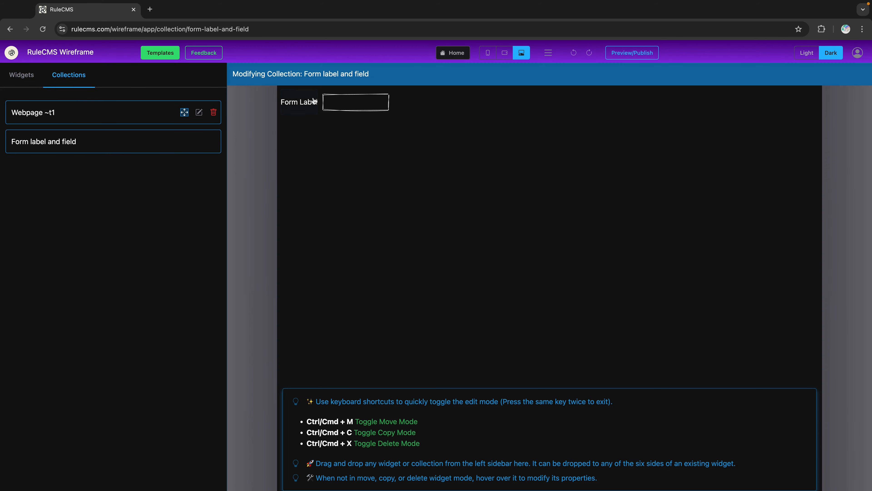
{"action": "left_click", "coordinate": [308, 101]}
{"action": "left_click", "coordinate": [238, 92]}
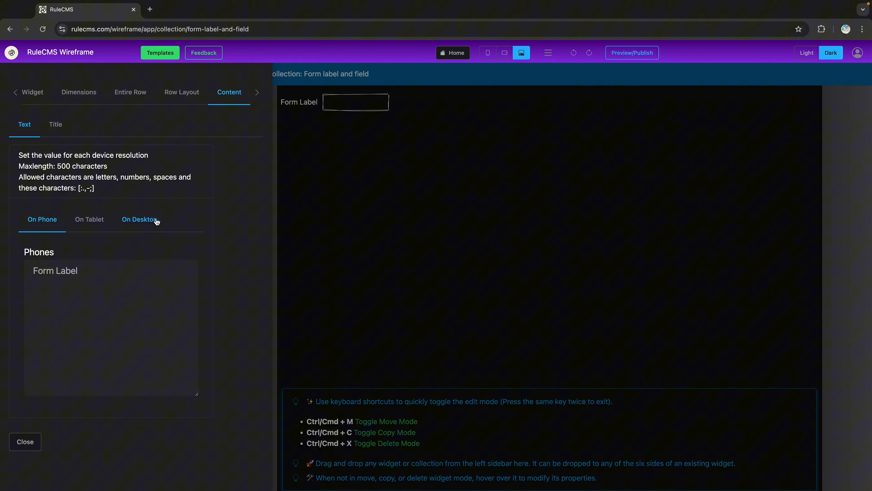
{"action": "left_click", "coordinate": [140, 219]}
{"action": "left_click", "coordinate": [125, 271]}
{"action": "type", "text": "1"}
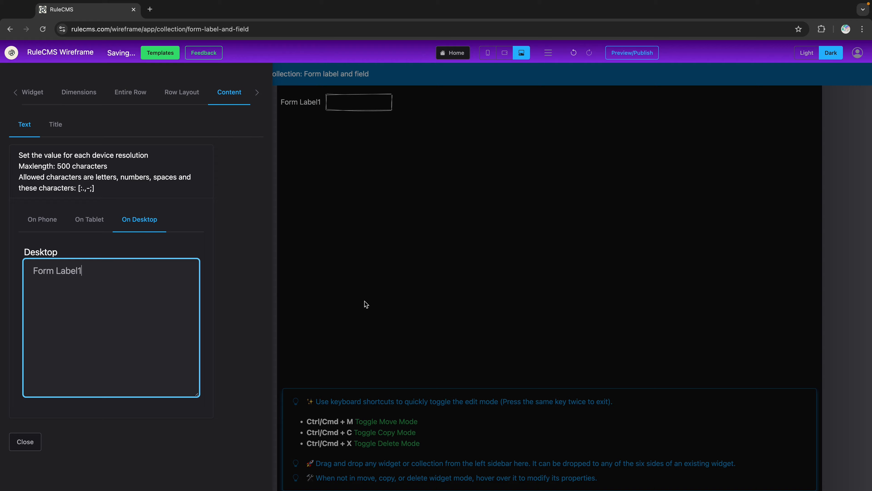
{"action": "left_click", "coordinate": [357, 304]}
{"action": "left_click", "coordinate": [455, 61]}
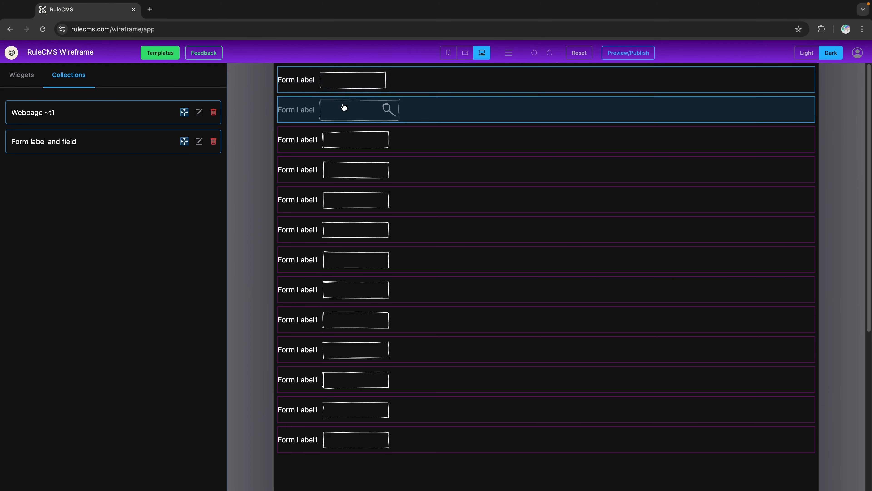
Step: Set the label's desktop text in the shared "Form label and field" collection to "Form Label" and return to the stacked form's widget library
{"action": "left_click", "coordinate": [199, 142]}
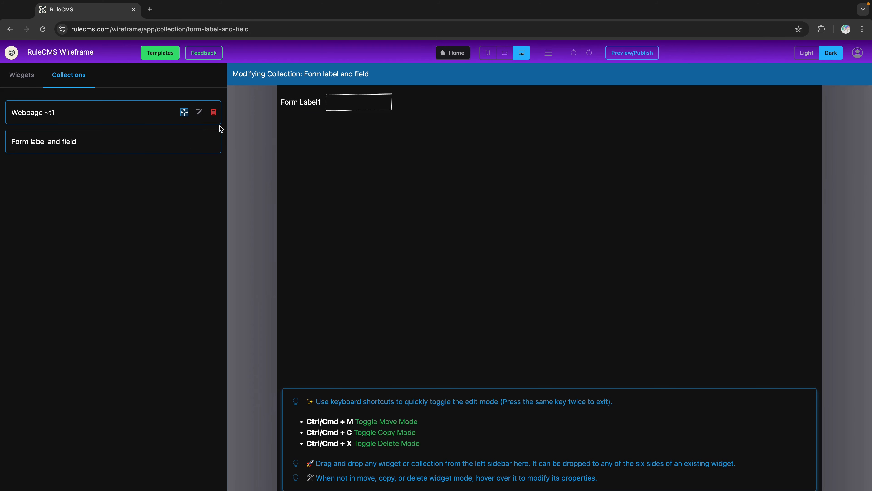
{"action": "left_click", "coordinate": [290, 102]}
{"action": "left_click", "coordinate": [240, 93]}
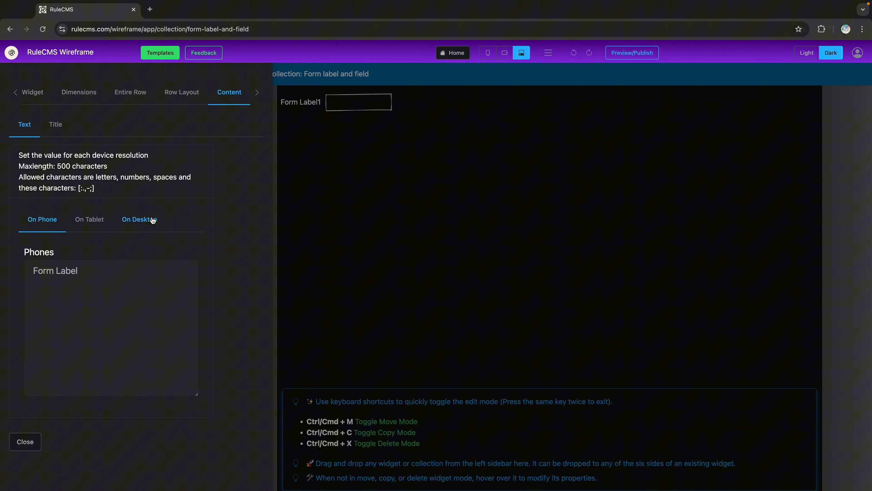
{"action": "left_click", "coordinate": [153, 221]}
{"action": "left_click", "coordinate": [361, 273]}
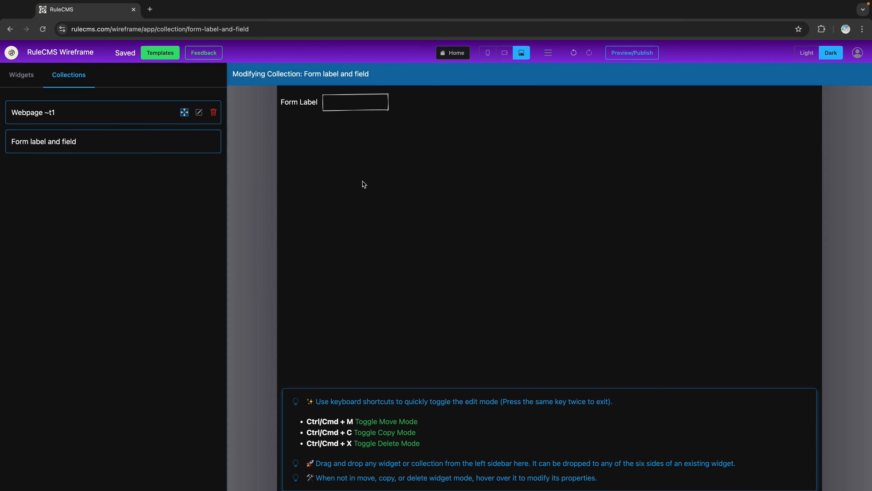
{"action": "left_click", "coordinate": [454, 53]}
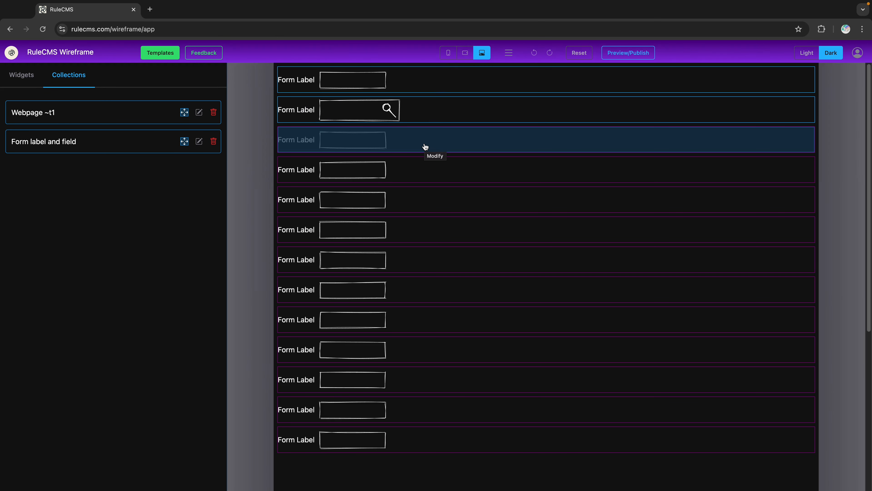
{"action": "left_click", "coordinate": [23, 77]}
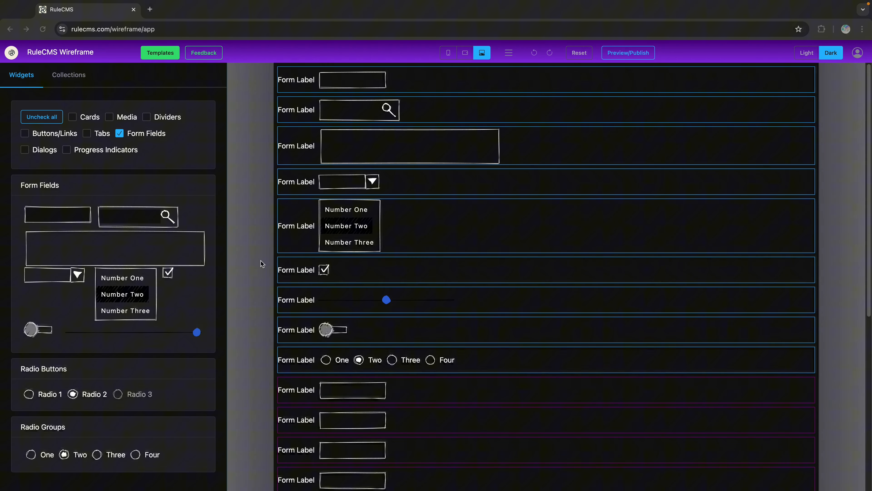
Step: Delete the four leftover plain input rows below the radio group row
{"action": "scroll", "coordinate": [304, 393], "scroll_direction": "down", "scroll_amount": 4}
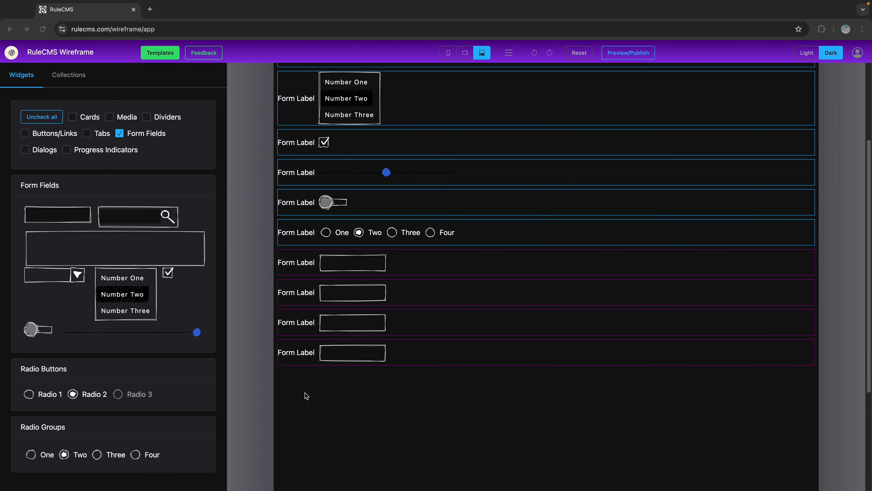
{"action": "mouse_move", "coordinate": [314, 337]}
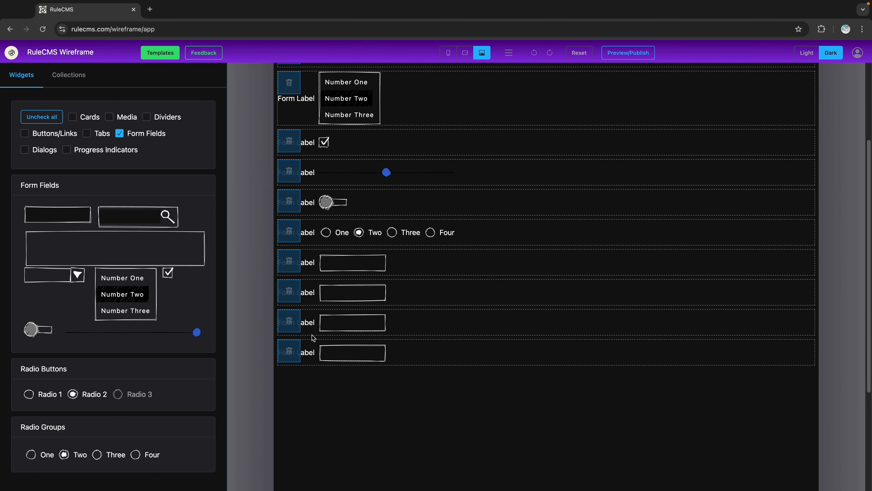
{"action": "left_click", "coordinate": [290, 262]}
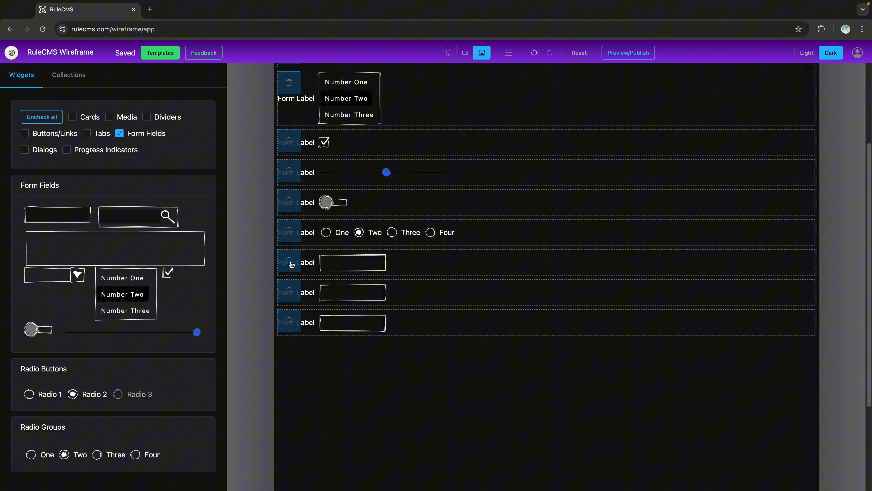
{"action": "left_click", "coordinate": [292, 264]}
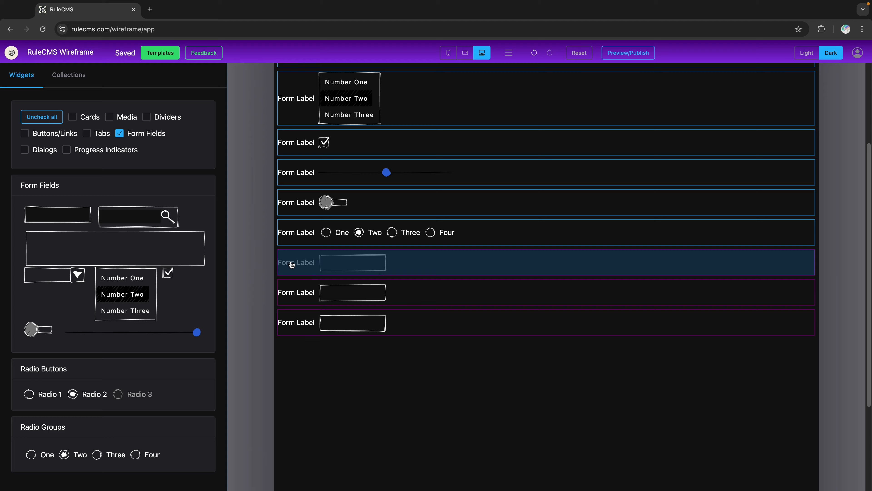
{"action": "left_click", "coordinate": [292, 264]}
{"action": "left_click", "coordinate": [103, 153]}
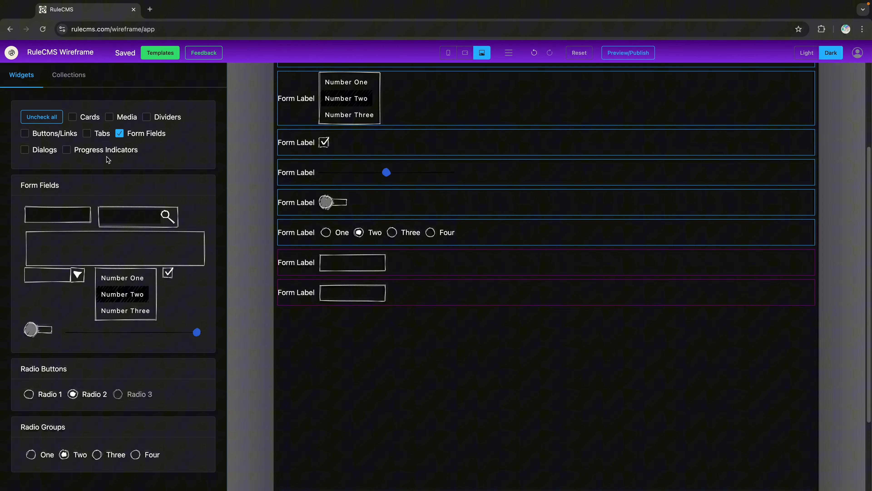
{"action": "left_click", "coordinate": [291, 257]}
{"action": "left_click", "coordinate": [292, 257]}
{"action": "left_click", "coordinate": [96, 150]}
{"action": "left_click", "coordinate": [334, 266]}
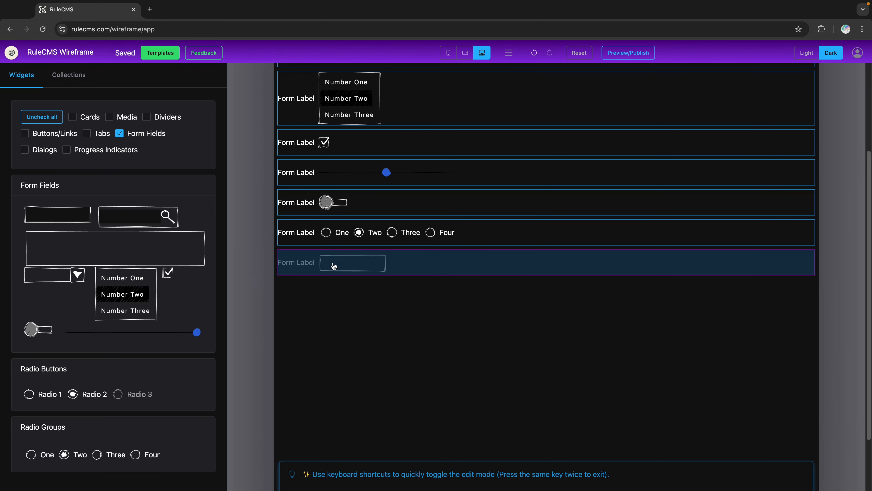
{"action": "left_click", "coordinate": [334, 265]}
{"action": "left_click", "coordinate": [93, 150]}
Step: Align the contents of the list box row's embedded copy vertically to the top and return to the stacked form
{"action": "scroll", "coordinate": [419, 357], "scroll_direction": "up", "scroll_amount": 4}
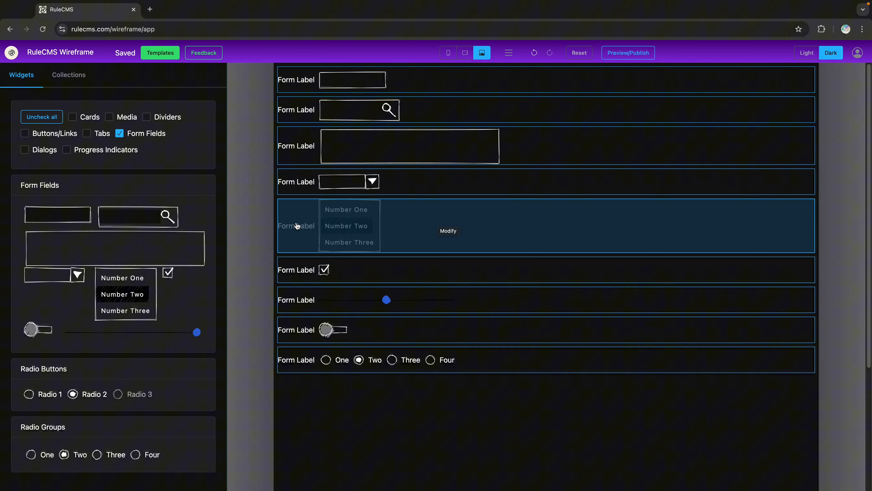
{"action": "left_click", "coordinate": [396, 220]}
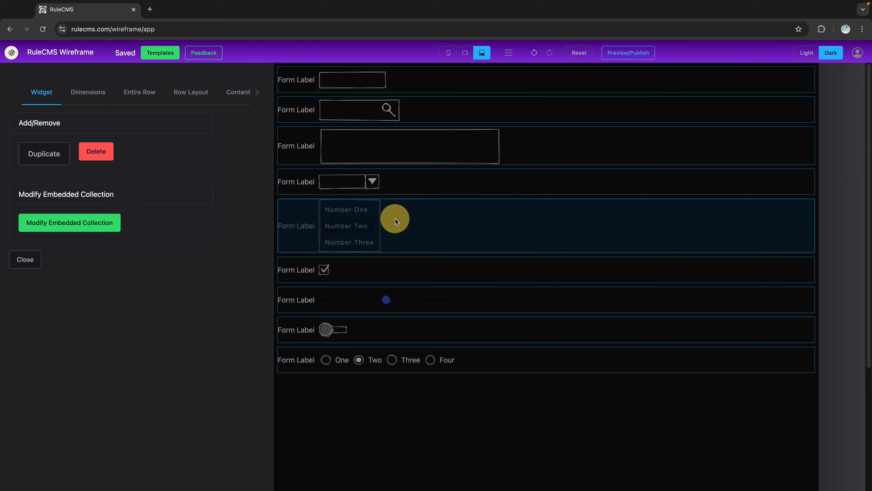
{"action": "left_click", "coordinate": [94, 229]}
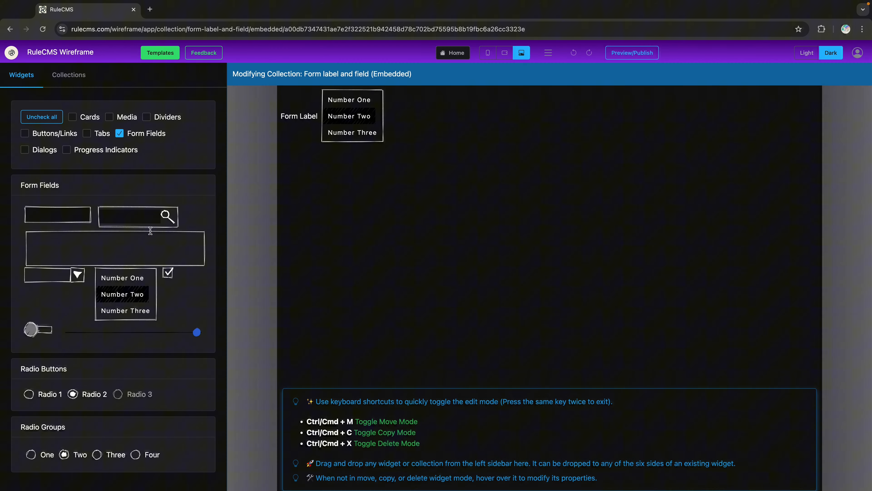
{"action": "left_click", "coordinate": [308, 126]}
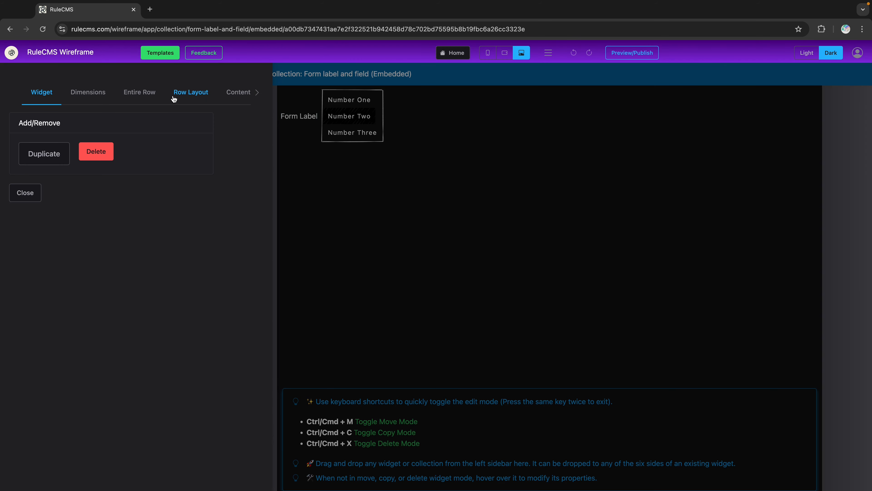
{"action": "left_click", "coordinate": [190, 92]}
{"action": "left_click", "coordinate": [48, 378]}
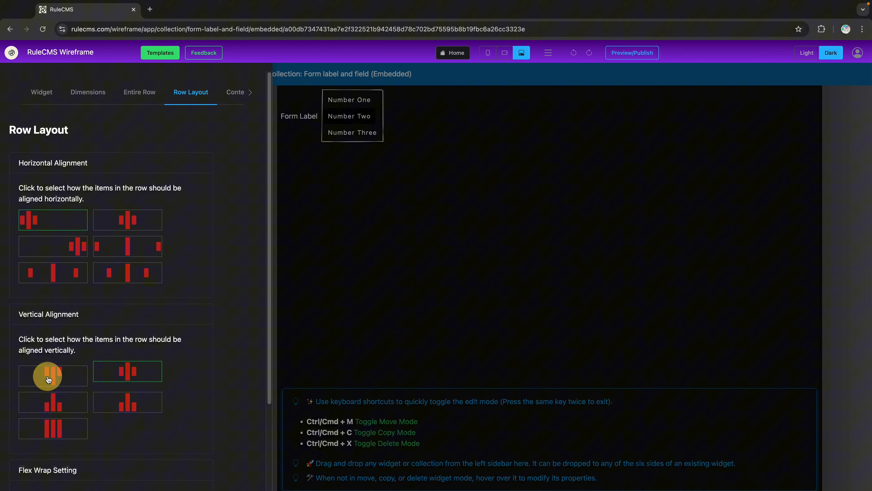
{"action": "left_click", "coordinate": [461, 52]}
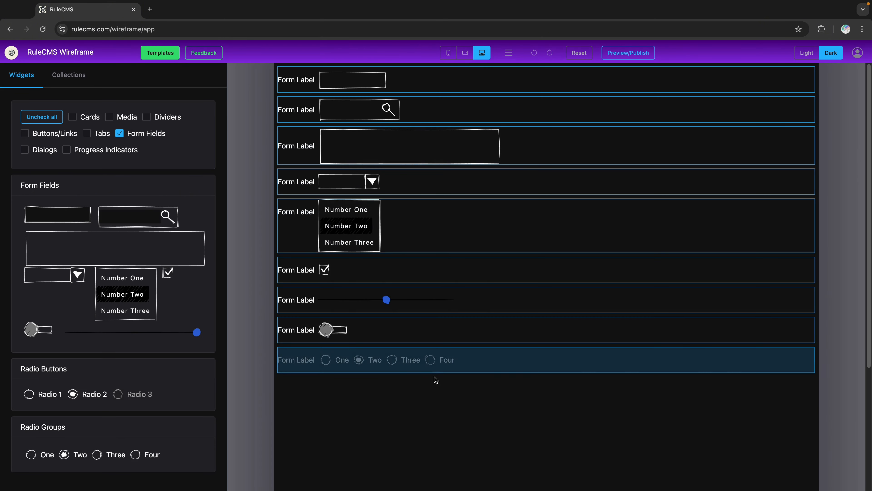
Step: Move the label after the checkbox in the checkbox row's embedded copy and return to the stacked form
{"action": "left_click", "coordinate": [357, 275]}
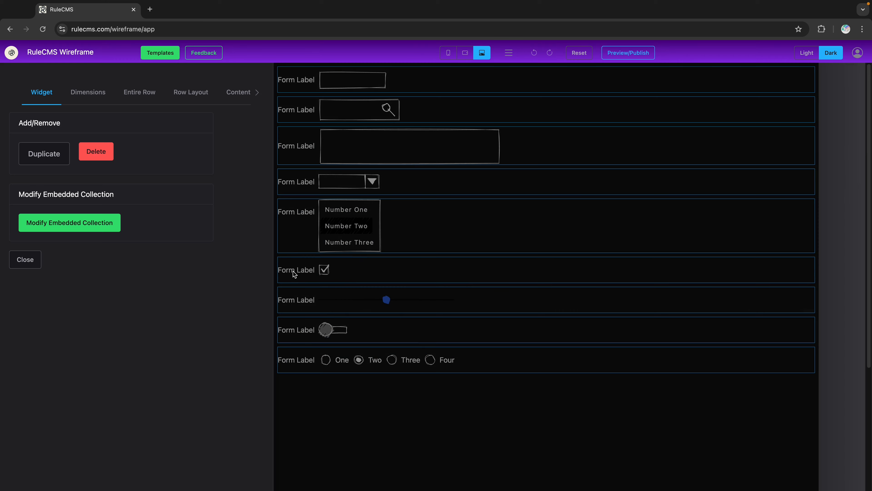
{"action": "left_click", "coordinate": [82, 220]}
{"action": "left_click", "coordinate": [302, 105]}
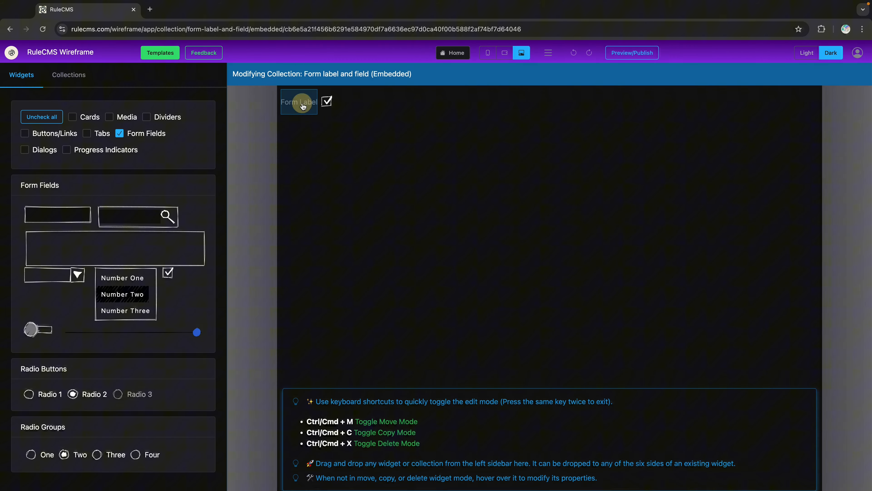
{"action": "key", "text": "ctrl+m"}
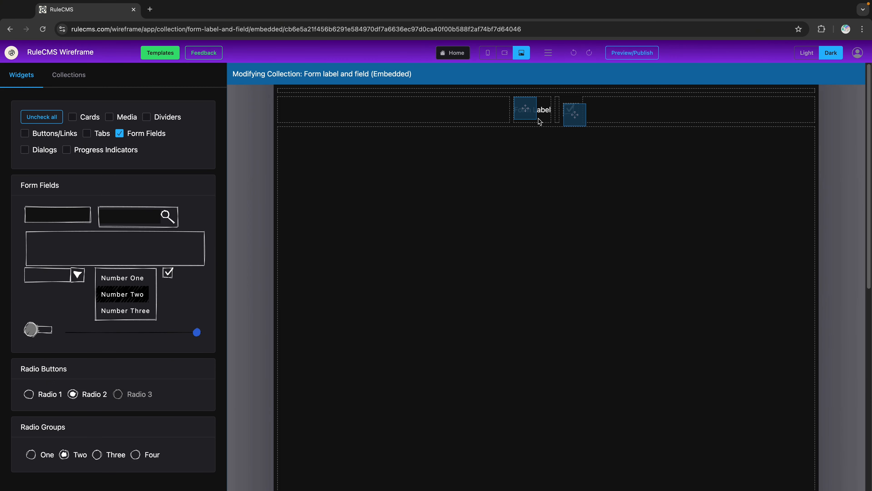
{"action": "left_click_drag", "start_coordinate": [538, 108], "coordinate": [597, 122]}
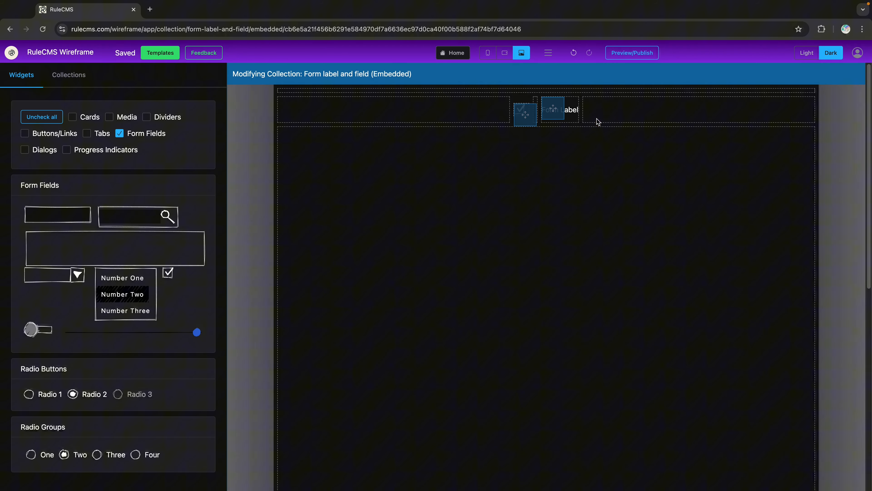
{"action": "left_click", "coordinate": [457, 52]}
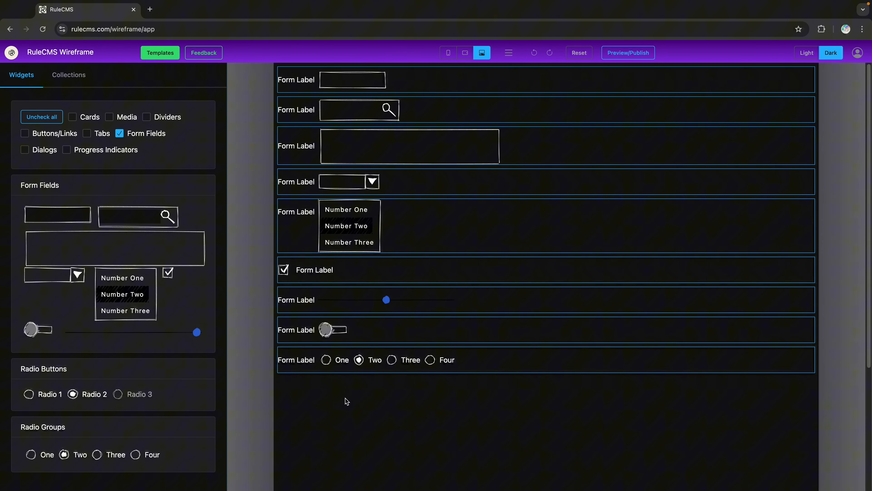
Step: Preview the form at desktop, tablet and phone widths, close the preview and switch the editor to desktop view
{"action": "left_click", "coordinate": [628, 60]}
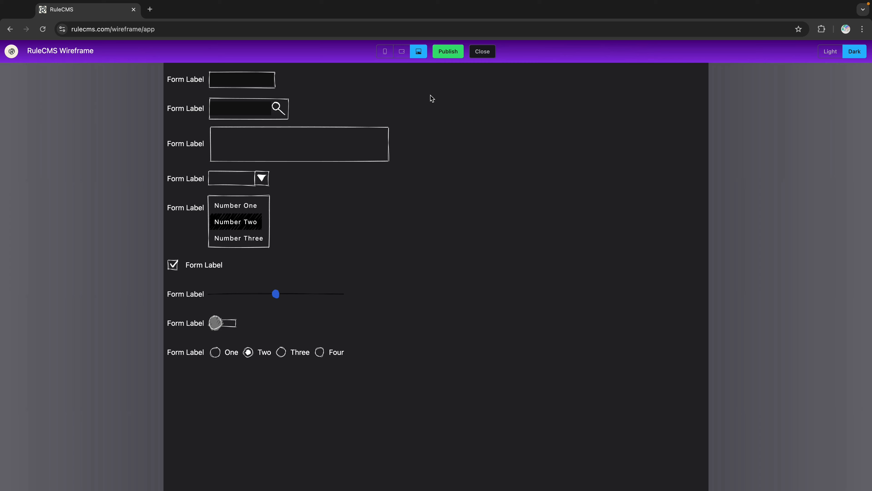
{"action": "left_click", "coordinate": [402, 51]}
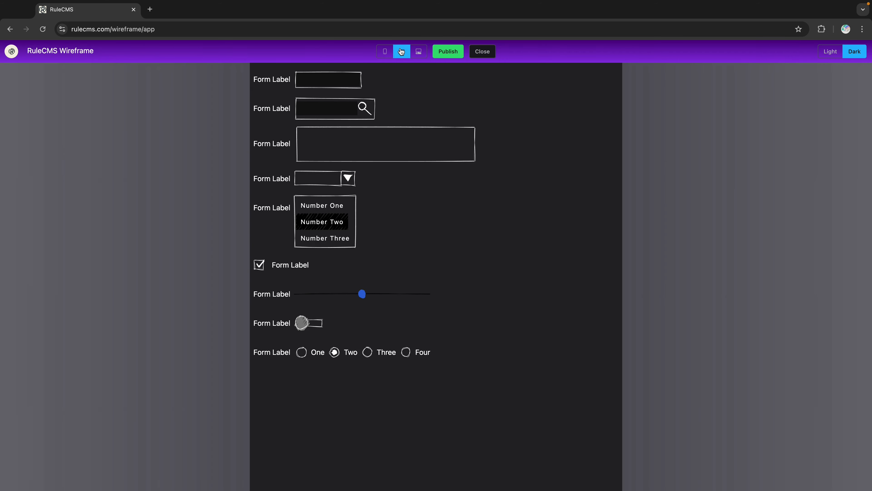
{"action": "left_click", "coordinate": [385, 55]}
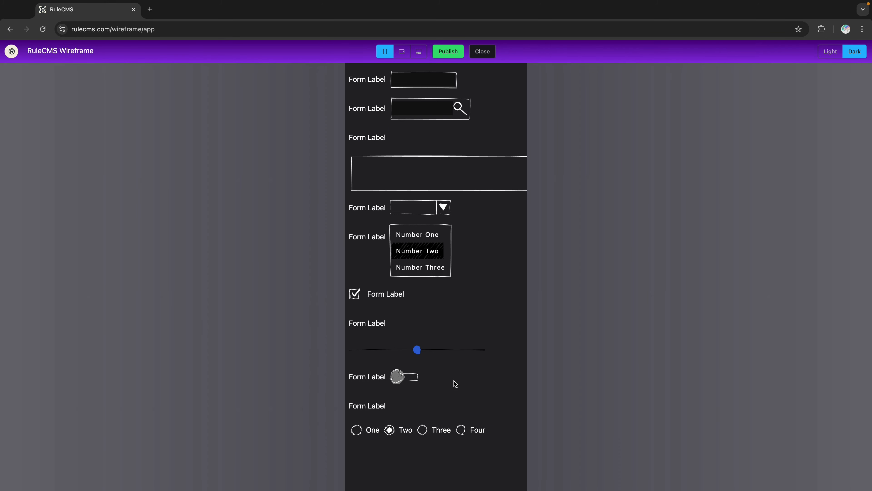
{"action": "left_click", "coordinate": [483, 51]}
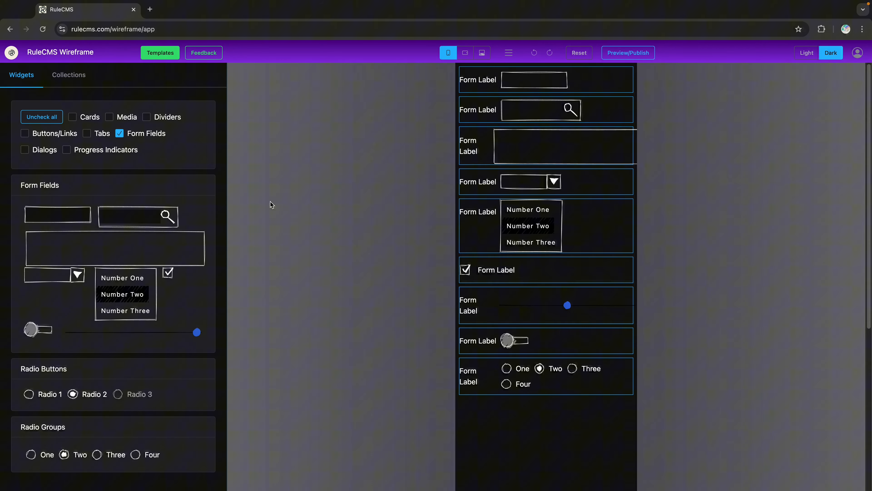
{"action": "left_click", "coordinate": [482, 53]}
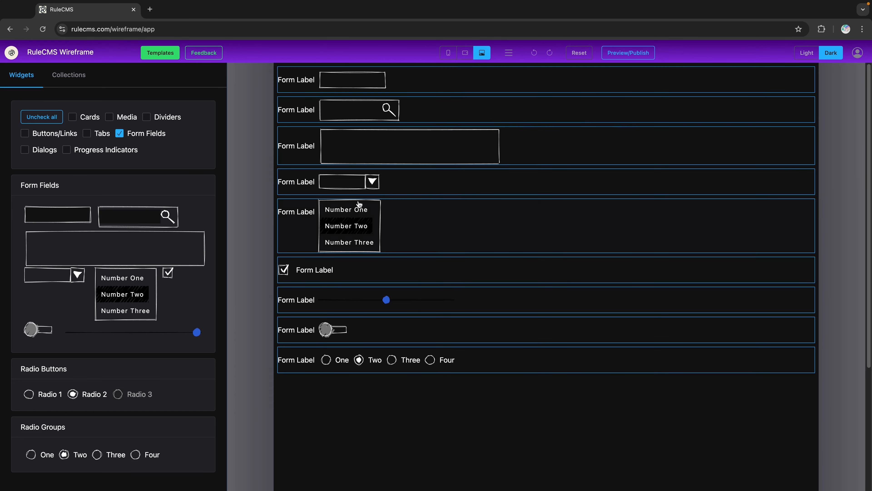
Step: Add a shadowed button below the radio group row and a flat outlined button to its right
{"action": "left_click", "coordinate": [37, 135]}
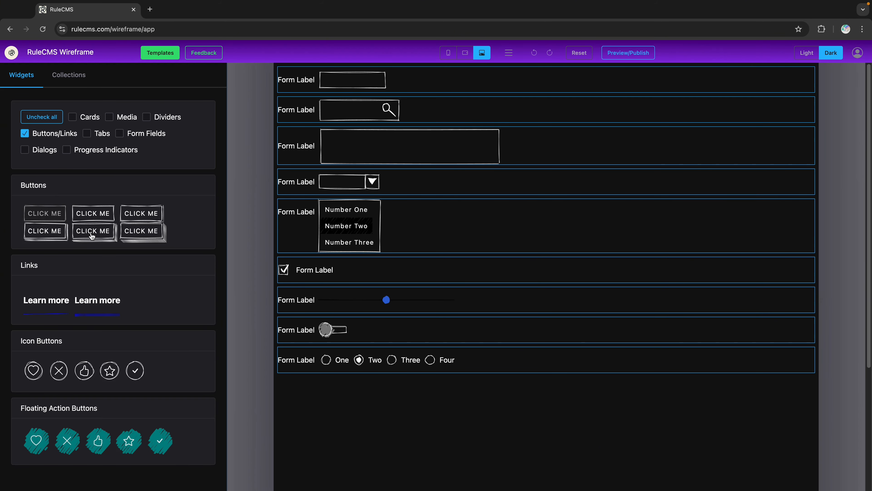
{"action": "left_click_drag", "start_coordinate": [92, 237], "coordinate": [462, 378]}
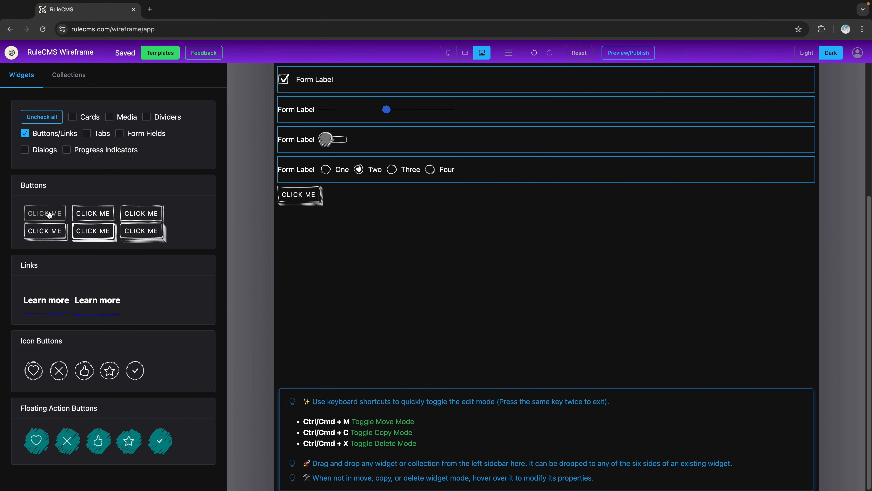
{"action": "left_click_drag", "start_coordinate": [50, 216], "coordinate": [704, 242]}
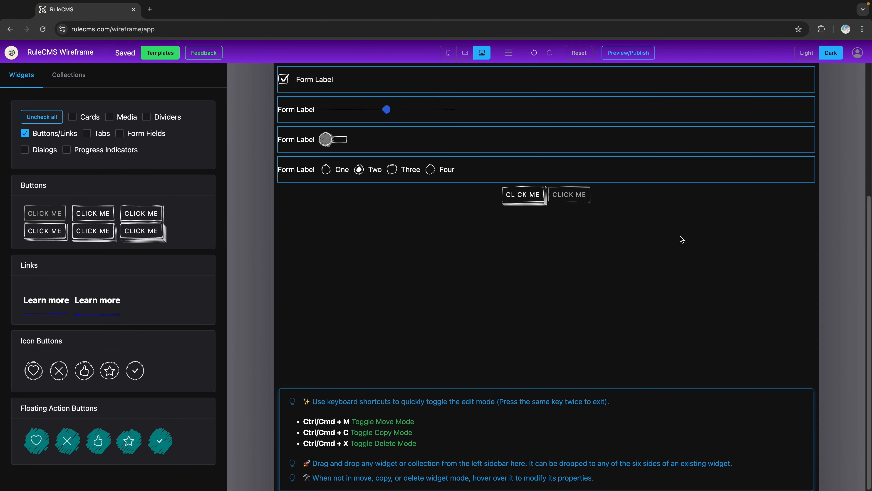
Step: Set the shadowed button's text to "Submit" and the flat button's text to "Cancel"
{"action": "left_click", "coordinate": [532, 200]}
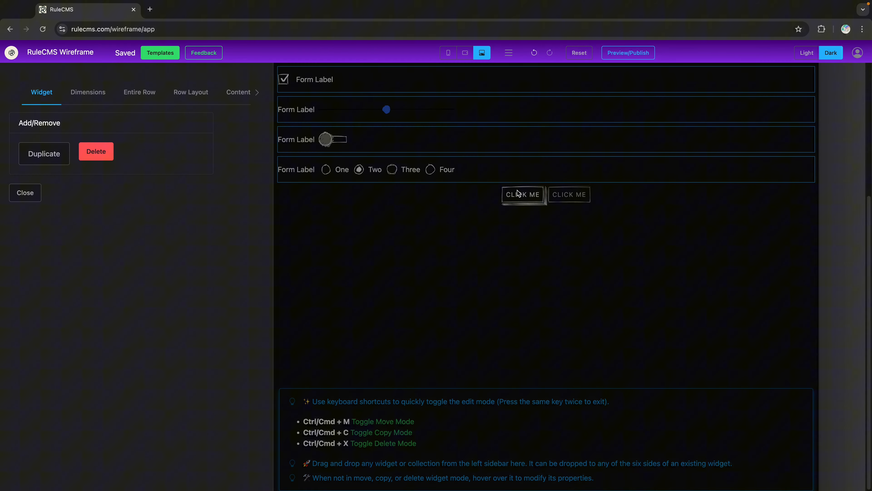
{"action": "left_click", "coordinate": [236, 92]}
{"action": "type", "text": "Submit"}
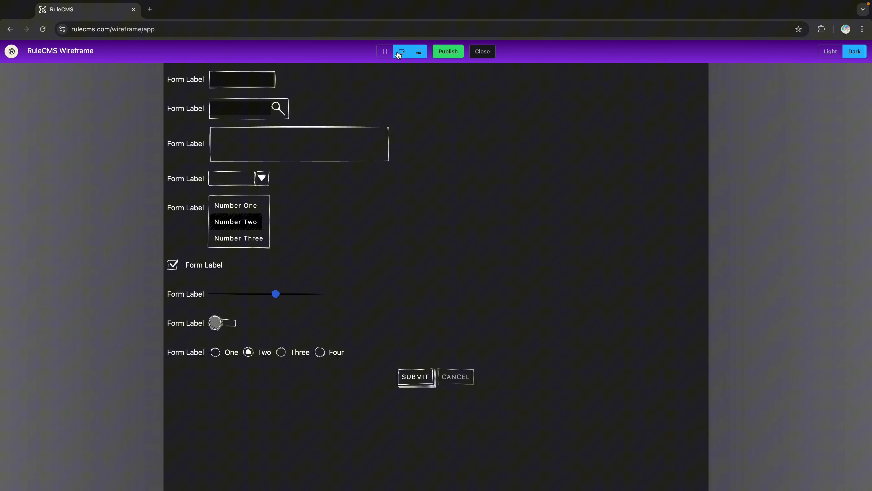
Step: Check the form with its Submit and Cancel buttons in the tablet and phone previews, then close the preview and list the collections
{"action": "left_click", "coordinate": [398, 55]}
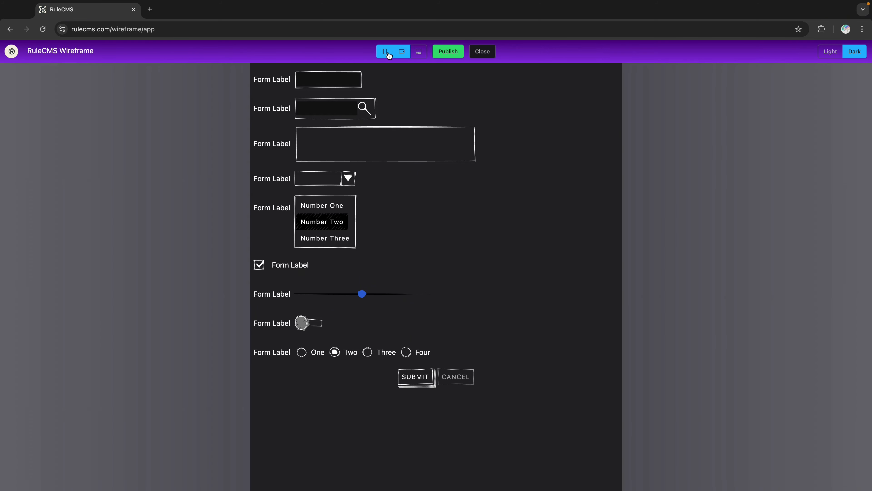
{"action": "left_click", "coordinate": [389, 55]}
{"action": "left_click", "coordinate": [401, 55]}
{"action": "left_click", "coordinate": [487, 55]}
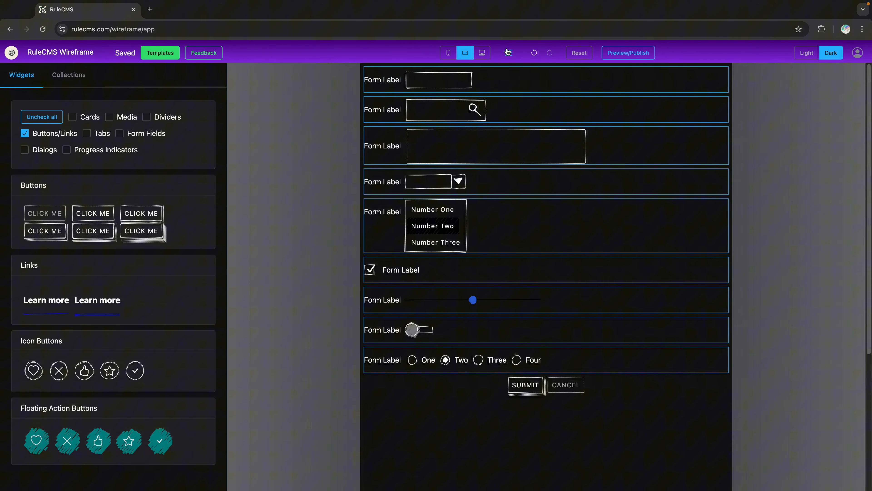
{"action": "left_click", "coordinate": [78, 79]}
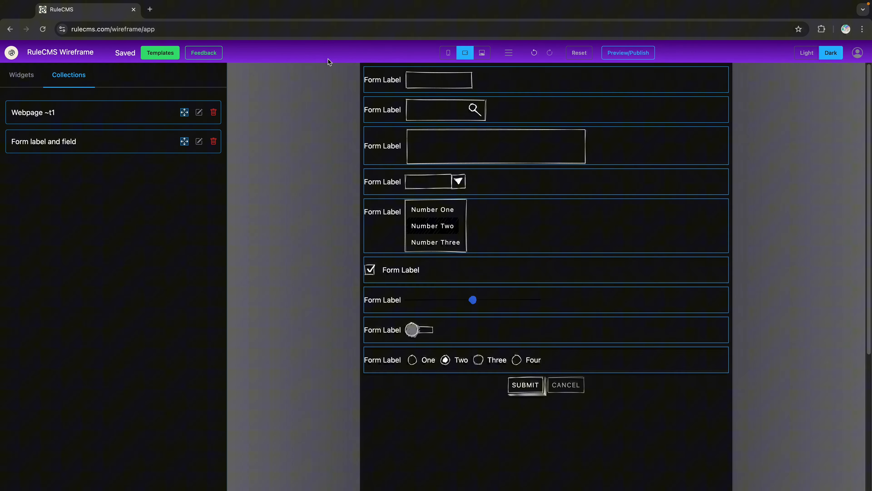
Step: Save the current page as a collection named "Form" and close the save dialog
{"action": "left_click", "coordinate": [511, 55]}
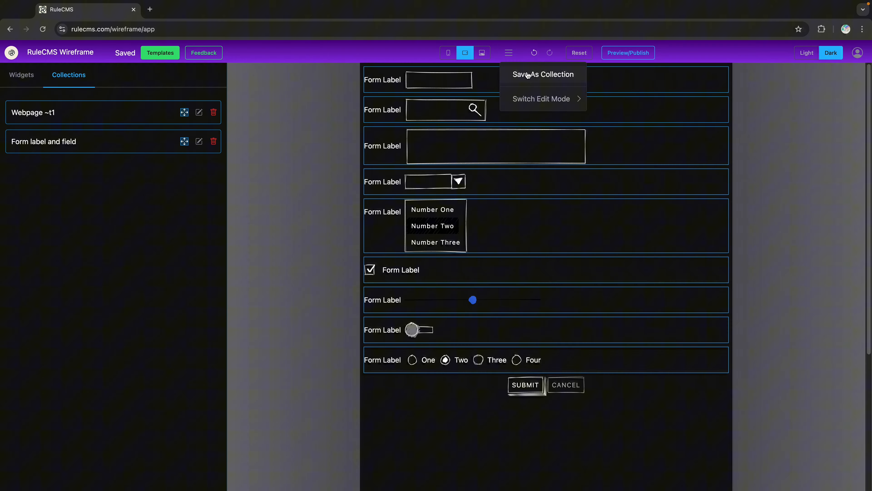
{"action": "left_click", "coordinate": [528, 73]}
{"action": "left_click", "coordinate": [439, 259]}
{"action": "type", "text": "Form"}
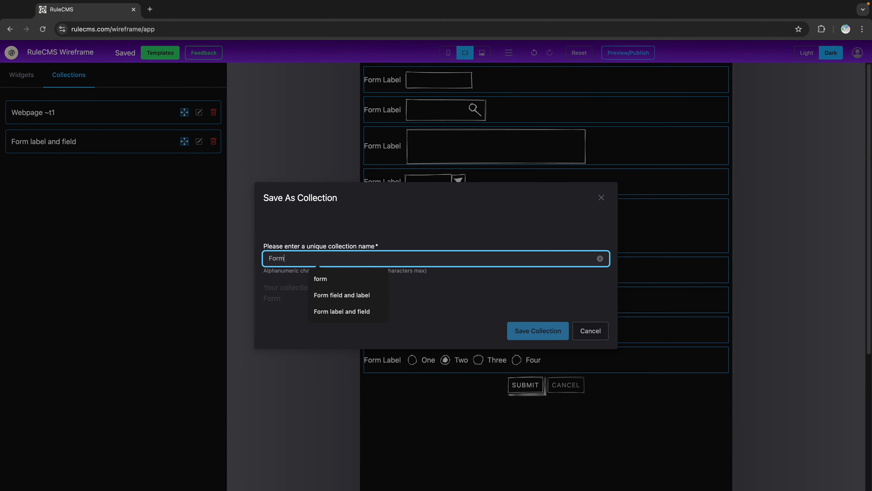
{"action": "left_click", "coordinate": [533, 331]}
{"action": "left_click", "coordinate": [594, 324]}
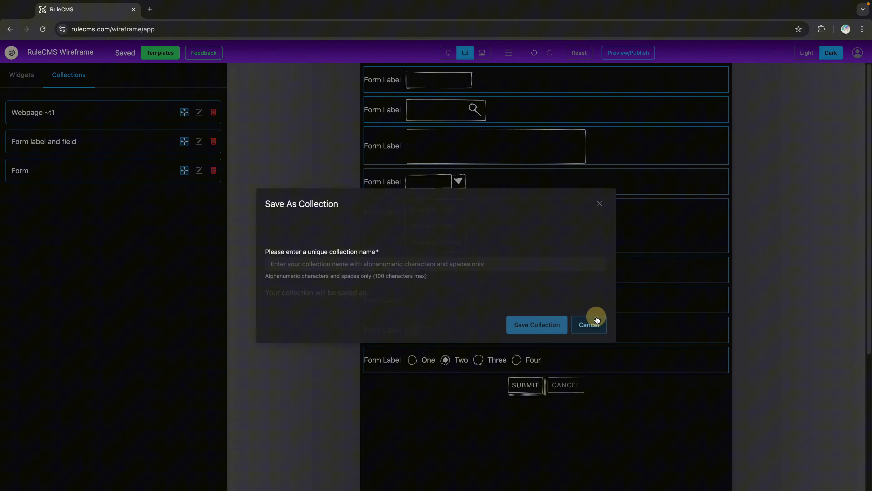
Step: Publish the Form collection as a template named "Form", described as a simple form with label and field pairs and Submit and cancel buttons
{"action": "left_click", "coordinate": [200, 171]}
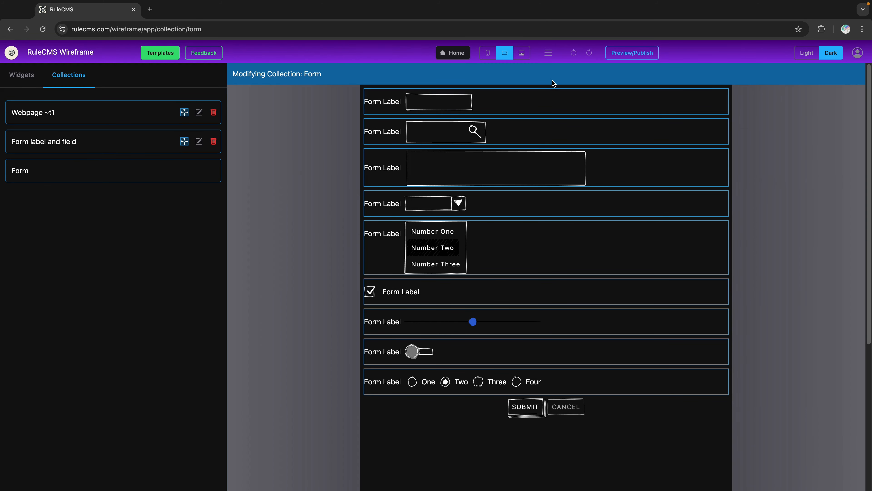
{"action": "left_click", "coordinate": [621, 55]}
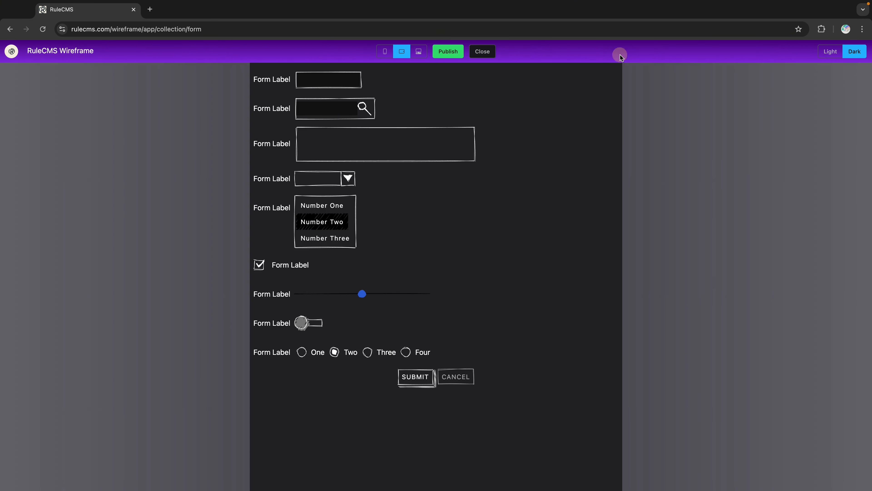
{"action": "left_click", "coordinate": [453, 52]}
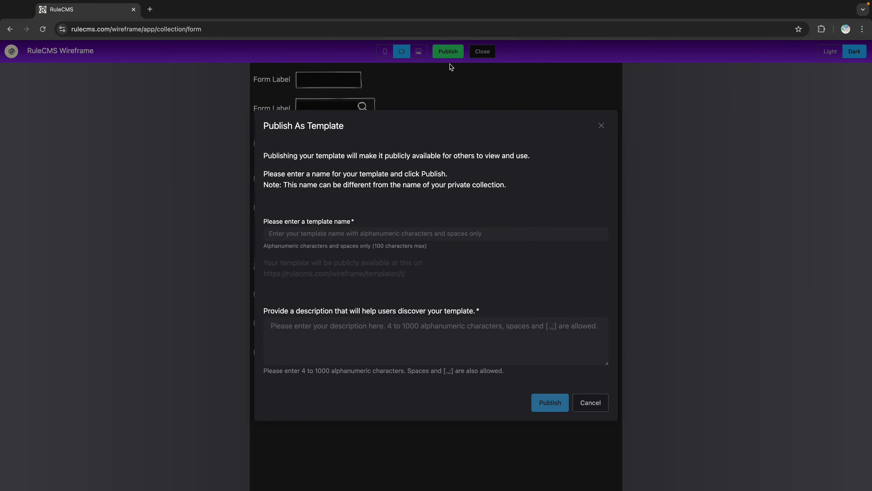
{"action": "left_click", "coordinate": [383, 229]}
{"action": "type", "text": "Form"}
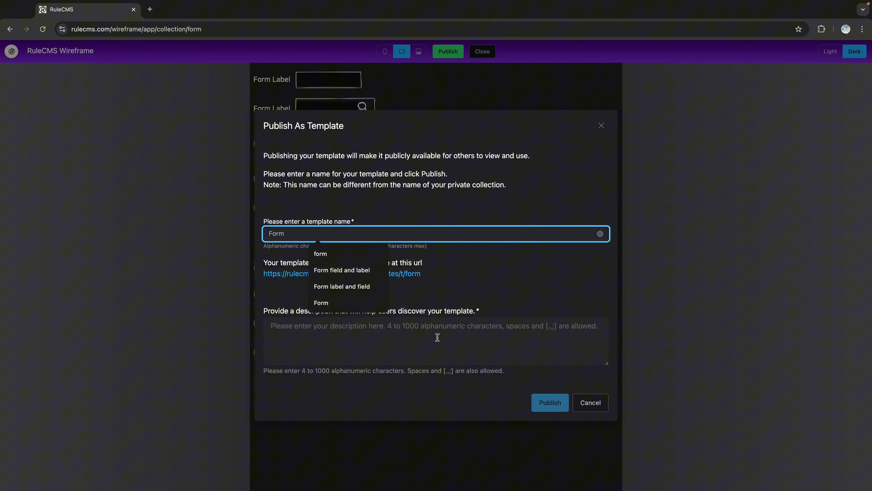
{"action": "left_click", "coordinate": [409, 335]}
{"action": "type", "text": "A simple form with label and form field pairs, one below the other. A Submit and cancel button below that. Import and modify this template to create your own forms for specific purposes."}
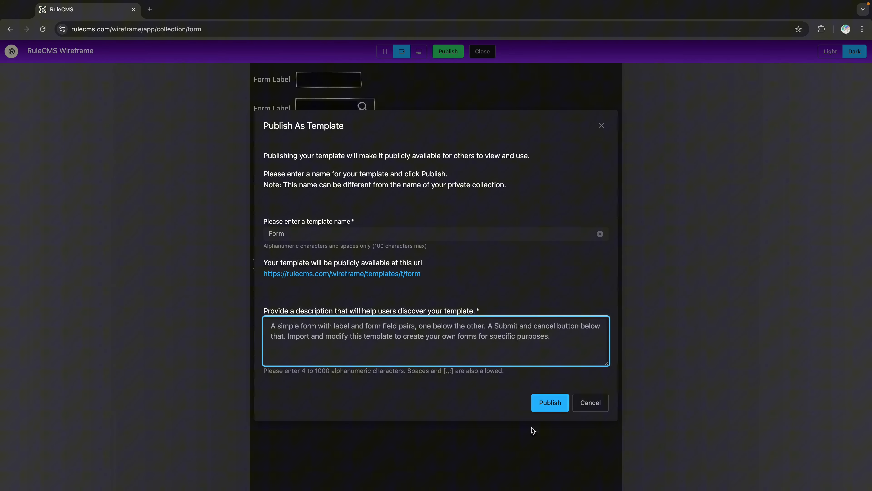
{"action": "left_click", "coordinate": [549, 402]}
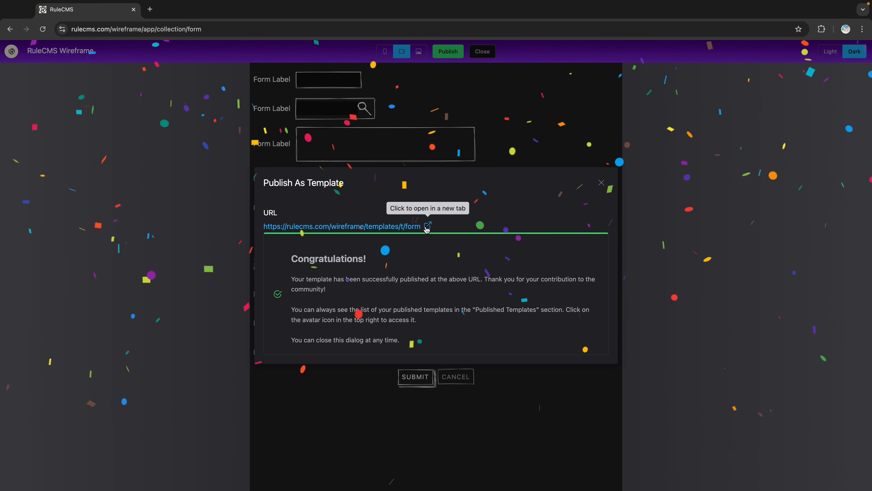
Step: Open the published Form template's page in a new tab and check its tablet and phone layouts
{"action": "left_click", "coordinate": [427, 227]}
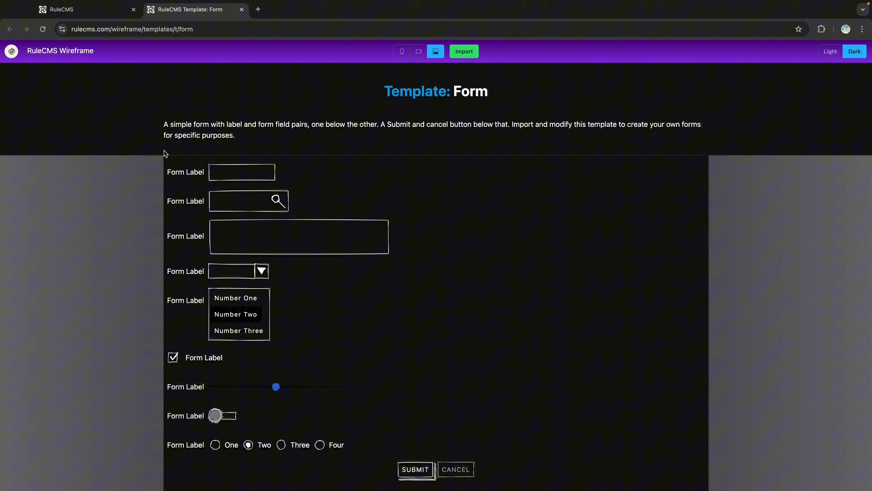
{"action": "left_click", "coordinate": [418, 52]}
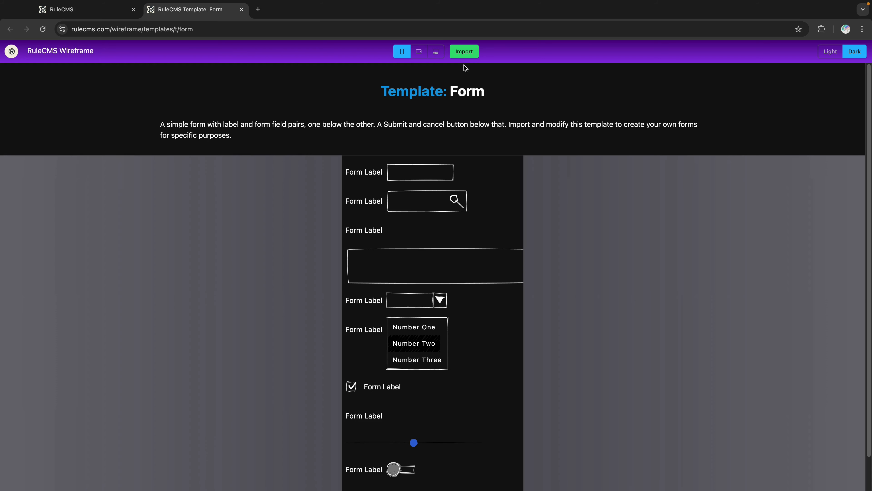
{"action": "left_click", "coordinate": [464, 52]}
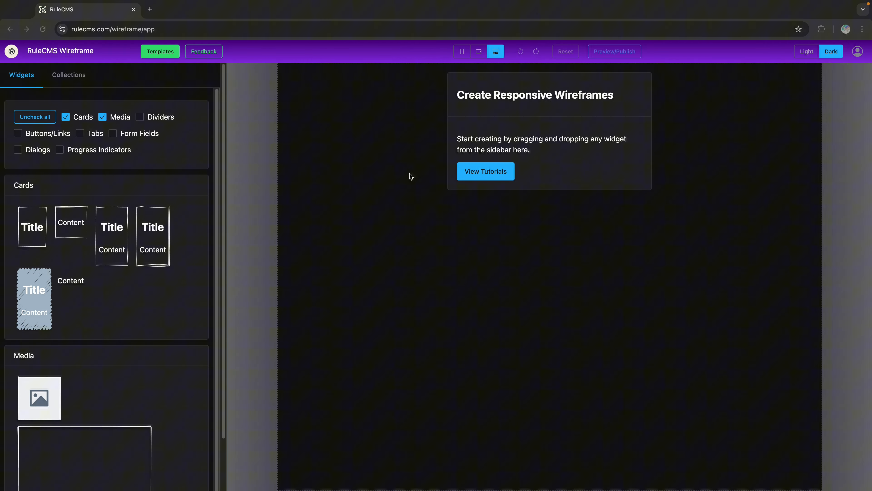
Step: Open the Form template from the community templates and check it at tablet and phone widths
{"action": "left_click", "coordinate": [74, 75]}
{"action": "left_click", "coordinate": [29, 80]}
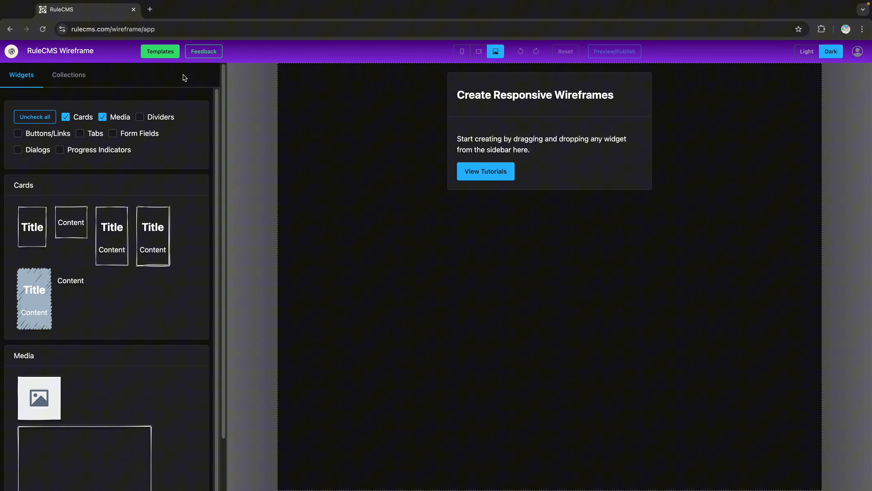
{"action": "left_click", "coordinate": [164, 57]}
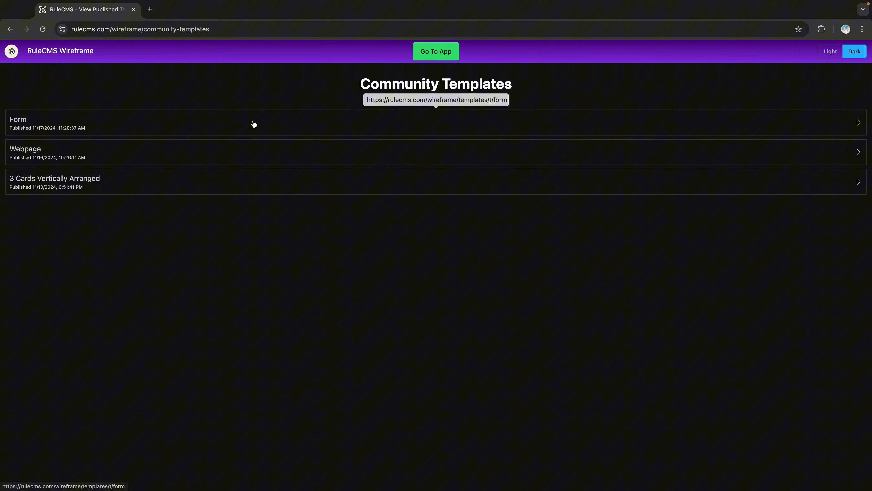
{"action": "left_click", "coordinate": [255, 123]}
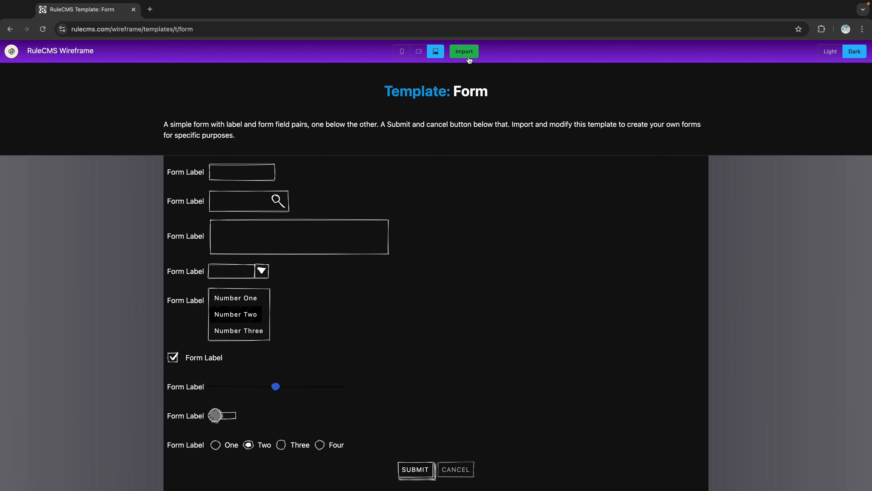
{"action": "left_click", "coordinate": [419, 52]}
{"action": "left_click", "coordinate": [401, 51]}
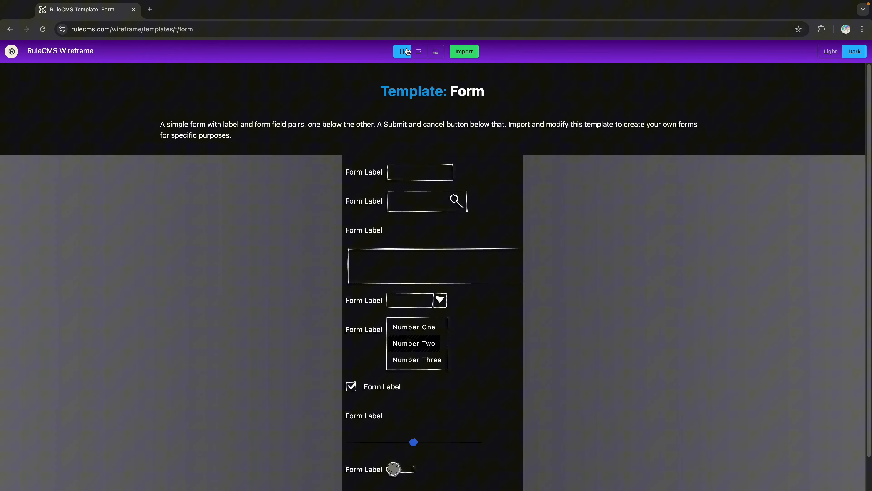
Step: Import the Form template and list the collections back in the wireframe app
{"action": "left_click", "coordinate": [464, 52]}
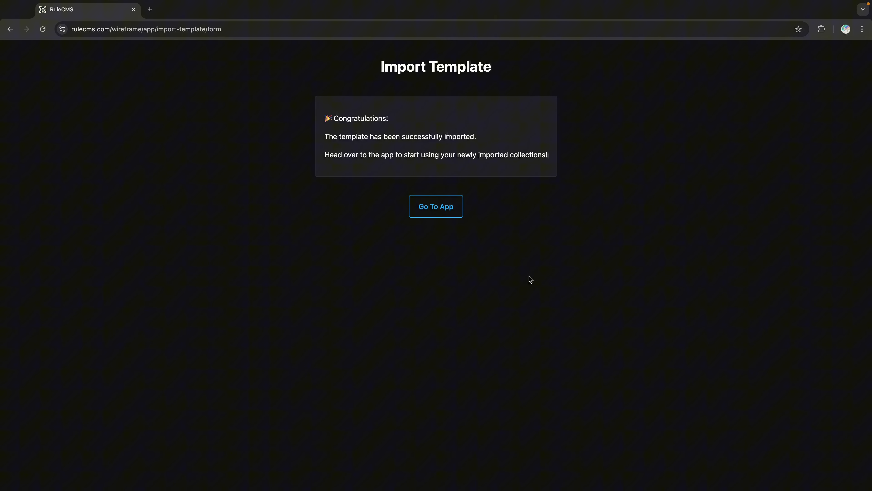
{"action": "left_click", "coordinate": [446, 206]}
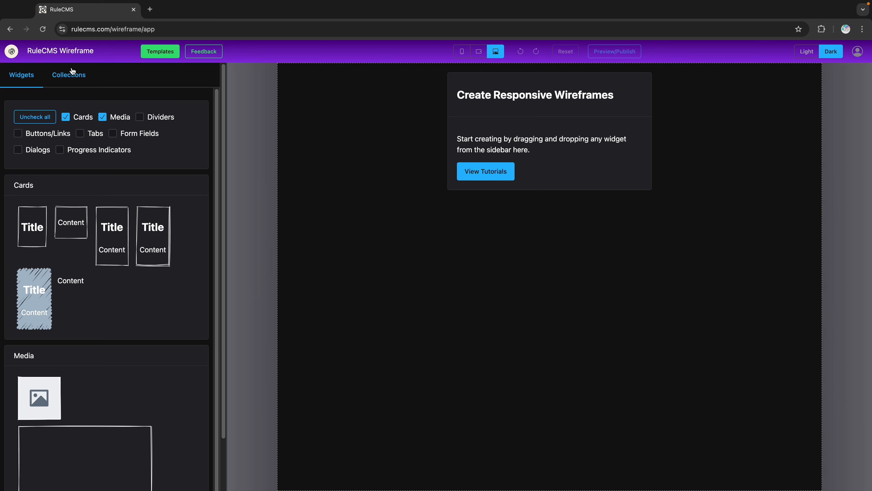
{"action": "left_click", "coordinate": [73, 71]}
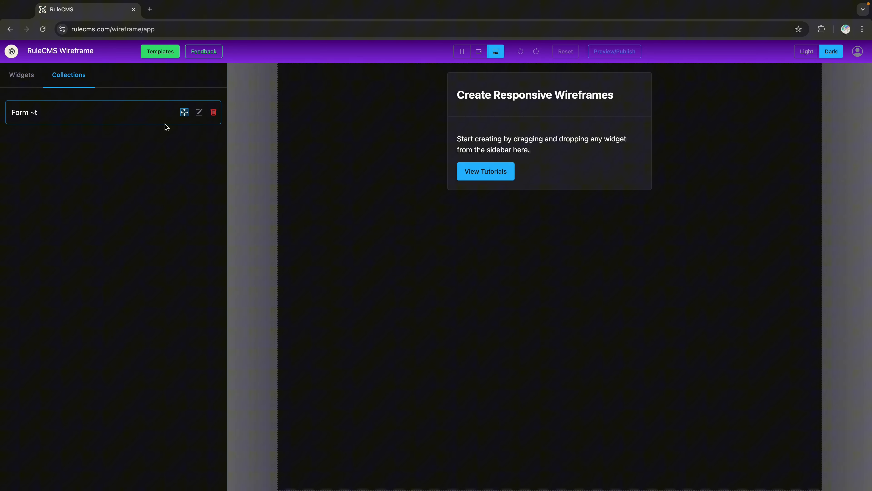
Step: Place the imported "Form ~t" collection on the empty canvas
{"action": "left_click", "coordinate": [370, 110]}
{"action": "left_click", "coordinate": [182, 116]}
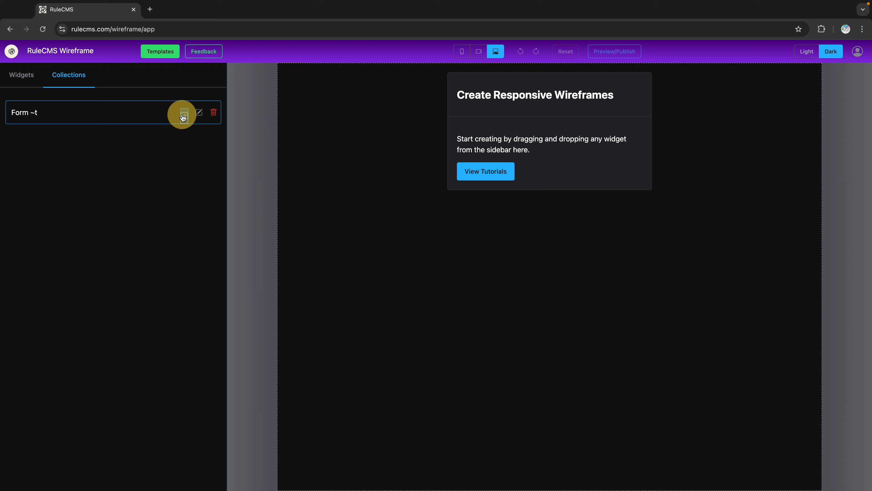
{"action": "left_click_drag", "start_coordinate": [183, 117], "coordinate": [487, 302]}
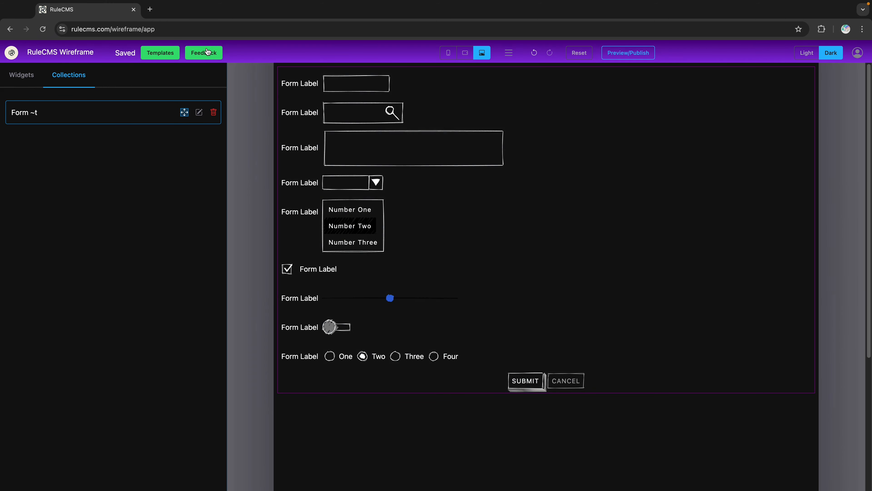
Step: Look at the feedback dialog and dismiss it, and make an embedded copy of the placed form for modification
{"action": "left_click", "coordinate": [206, 52]}
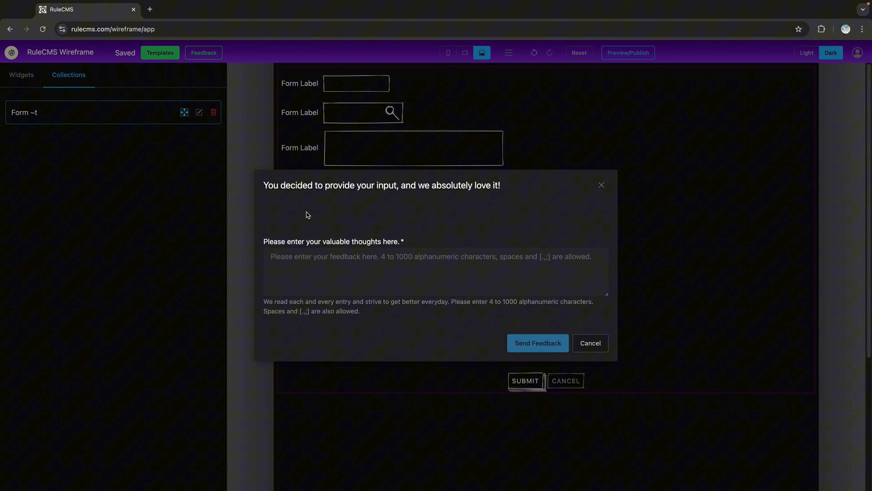
{"action": "left_click", "coordinate": [589, 349]}
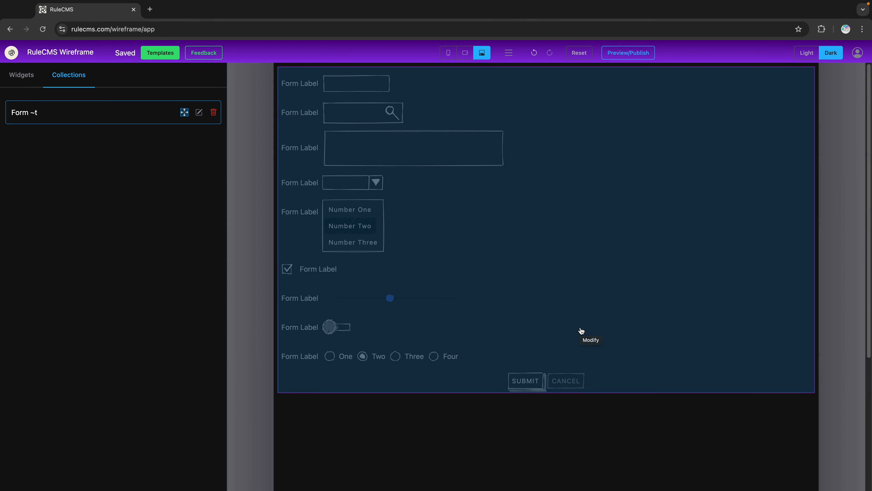
{"action": "left_click", "coordinate": [579, 328]}
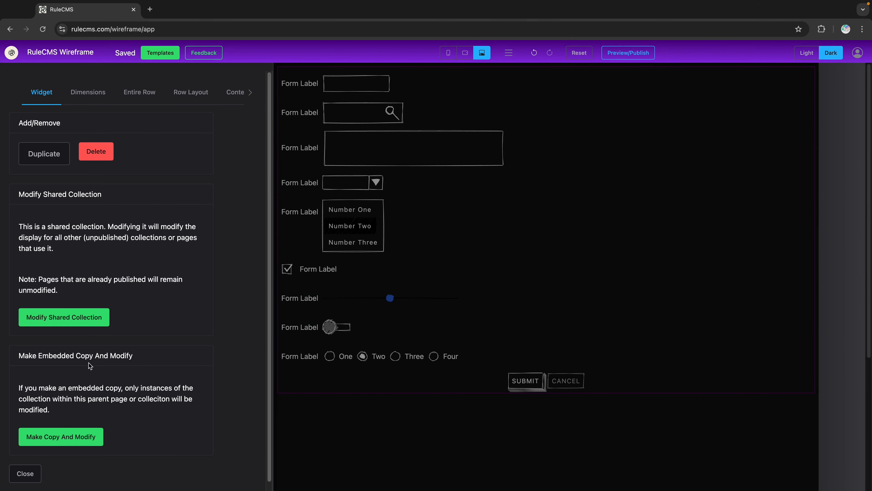
{"action": "left_click", "coordinate": [89, 443]}
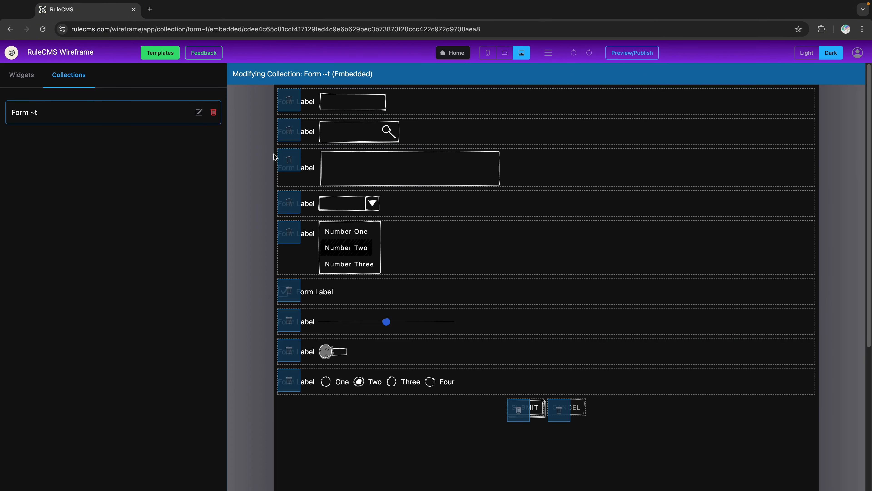
Step: Delete the text input, search, dropdown, list box, slider, toggle and radio group rows from the embedded form, keeping the text area and checkbox
{"action": "left_click", "coordinate": [289, 100]}
{"action": "left_click", "coordinate": [290, 103]}
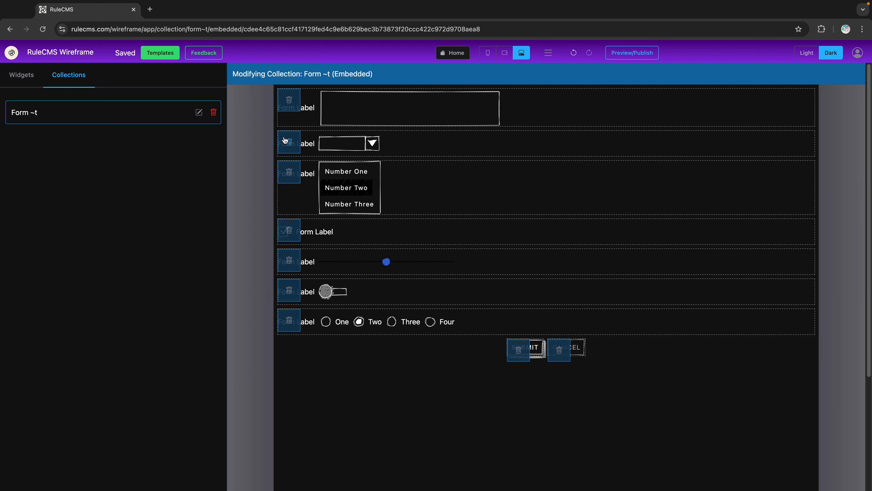
{"action": "left_click", "coordinate": [289, 137]}
{"action": "left_click", "coordinate": [290, 142]}
{"action": "left_click", "coordinate": [289, 173]}
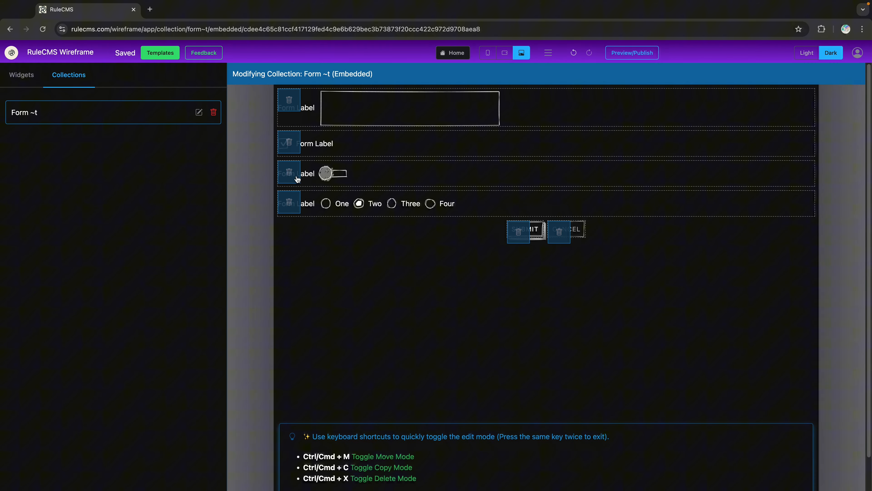
{"action": "left_click", "coordinate": [289, 172]}
{"action": "left_click", "coordinate": [289, 173]}
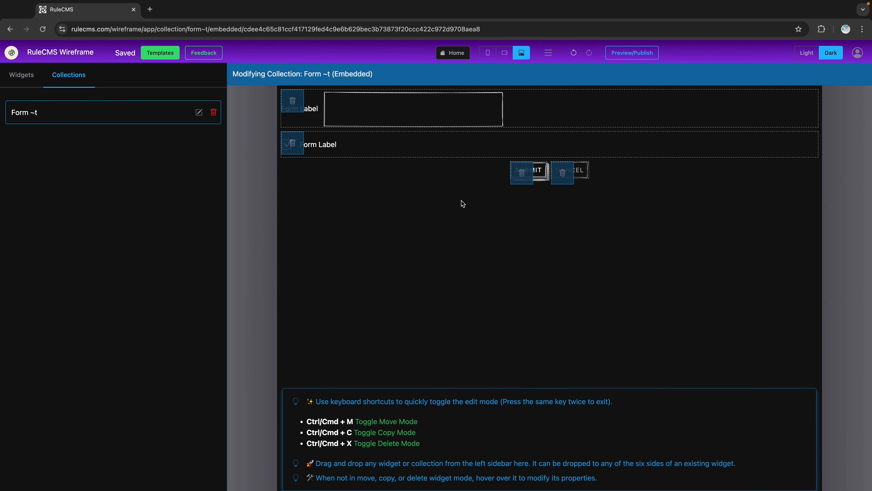
{"action": "key", "text": "ctrl+x"}
Step: Set the Submit button's text to "Send Feedback" and close its properties
{"action": "left_click", "coordinate": [532, 171]}
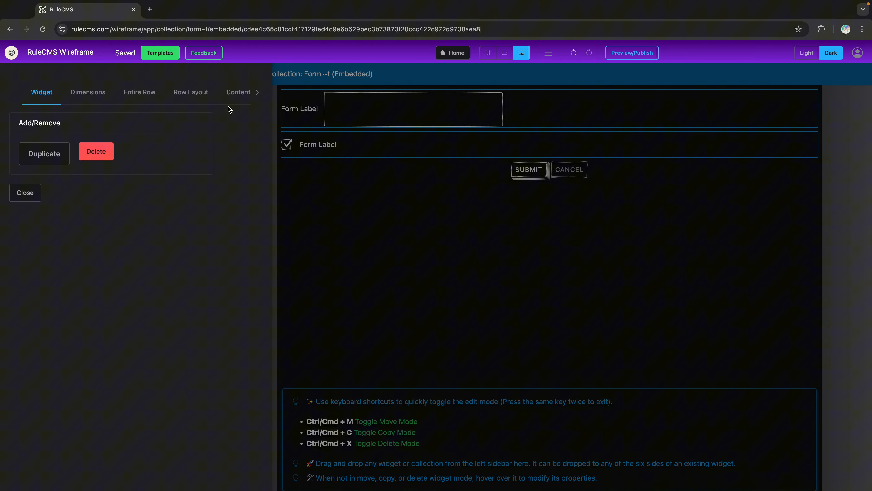
{"action": "left_click", "coordinate": [237, 98]}
{"action": "left_click", "coordinate": [86, 304]}
{"action": "key", "text": "BackSpace"}
{"action": "key", "text": "BackSpace"}
{"action": "key", "text": "BackSpace"}
{"action": "key", "text": "BackSpace"}
{"action": "key", "text": "BackSpace"}
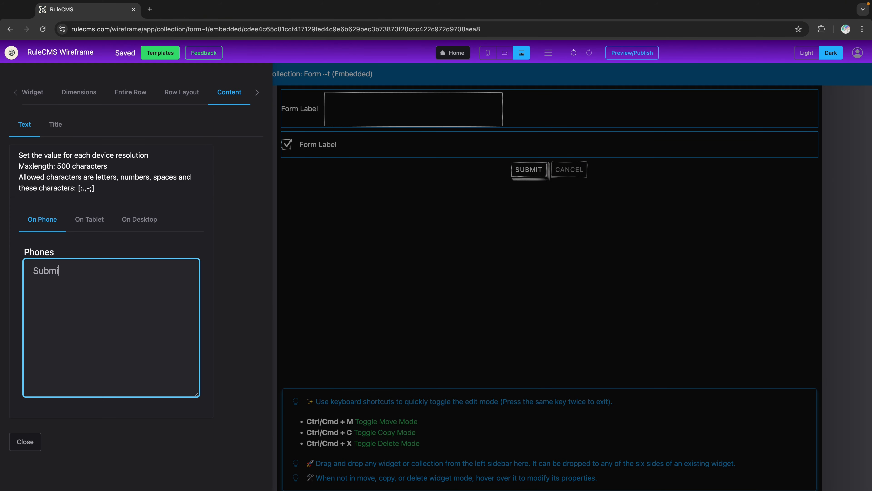
{"action": "type", "text": "end Feedback"}
{"action": "left_click", "coordinate": [398, 152]}
Step: Delete the checkbox row from the embedded form and leave delete mode
{"action": "key", "text": "ctrl+x"}
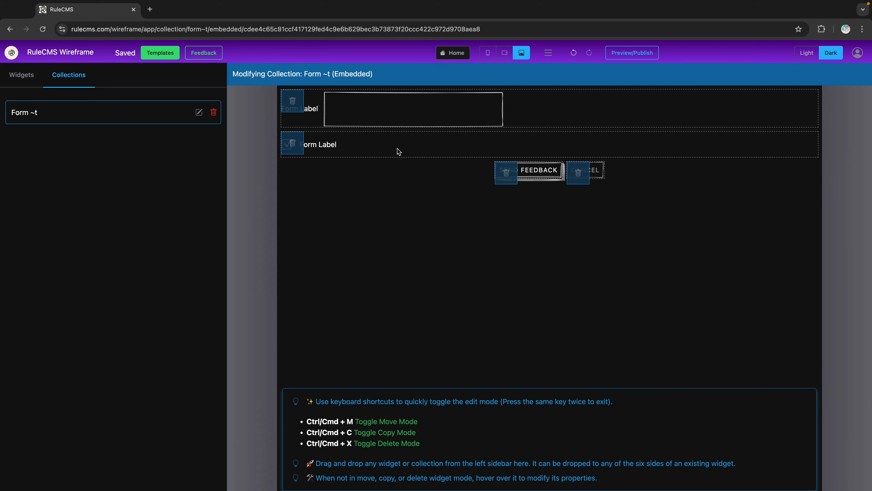
{"action": "left_click", "coordinate": [293, 144]}
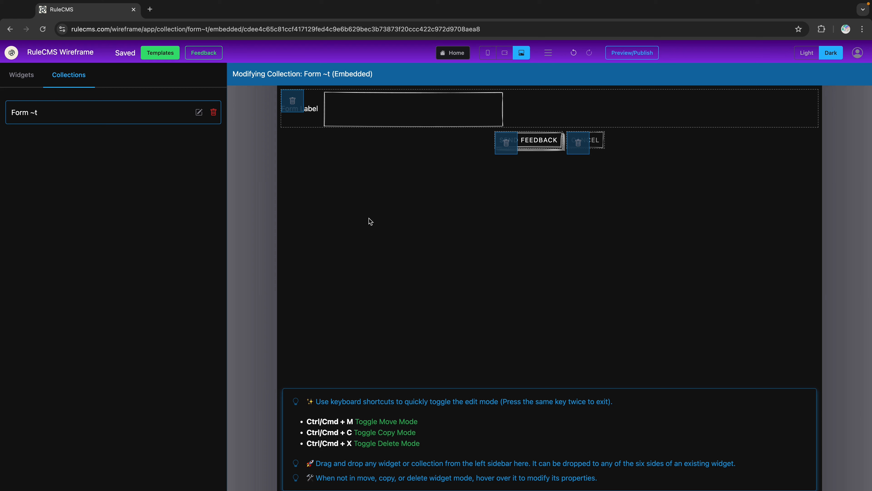
{"action": "key", "text": "ctrl+x"}
Step: Align the row holding the Send Feedback and Cancel buttons horizontally to the right
{"action": "left_click", "coordinate": [551, 142]}
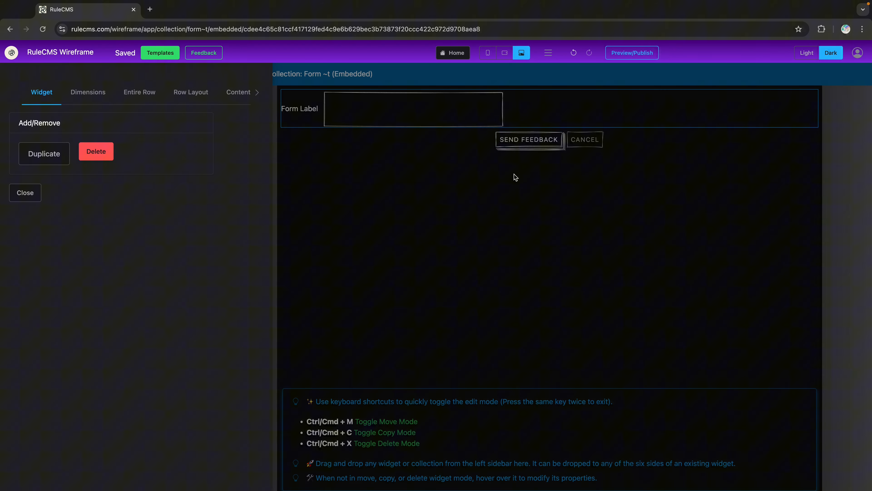
{"action": "left_click", "coordinate": [237, 91]}
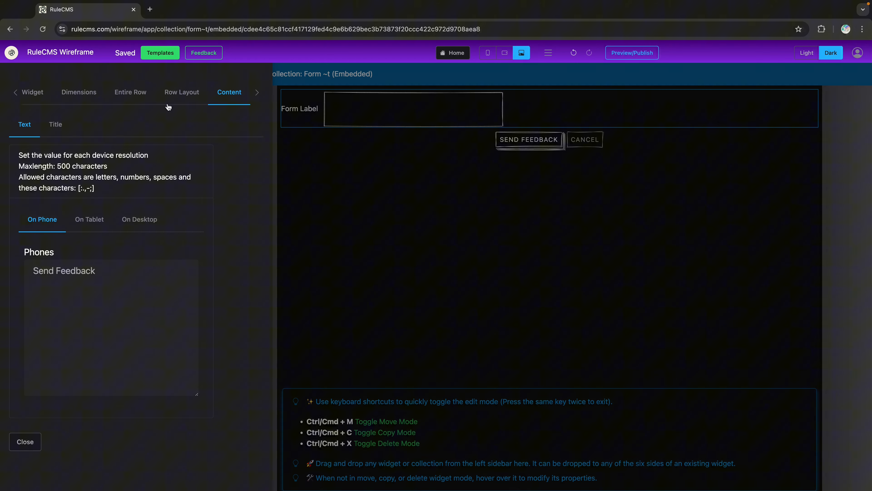
{"action": "left_click", "coordinate": [182, 97]}
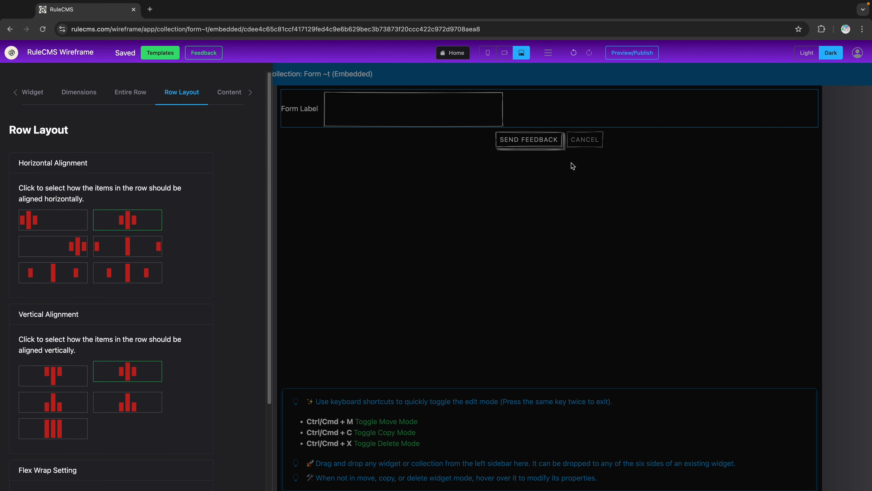
{"action": "left_click", "coordinate": [390, 157]}
{"action": "left_click", "coordinate": [499, 144]}
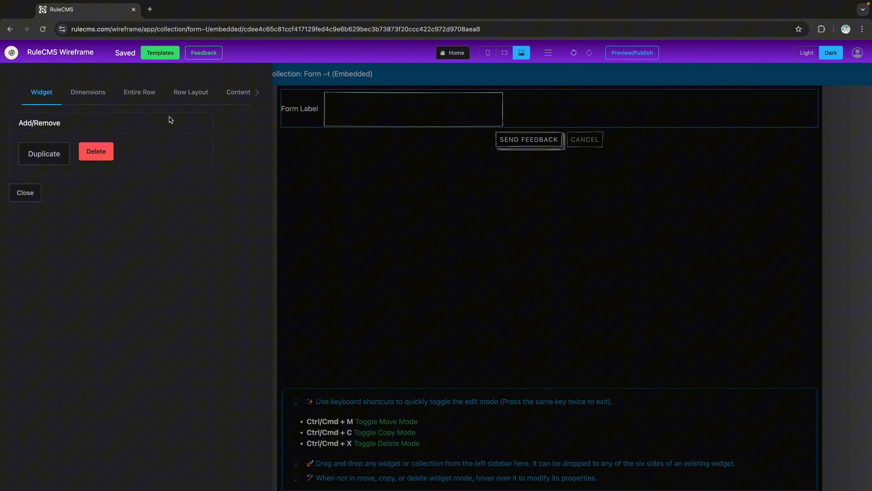
{"action": "left_click", "coordinate": [190, 90]}
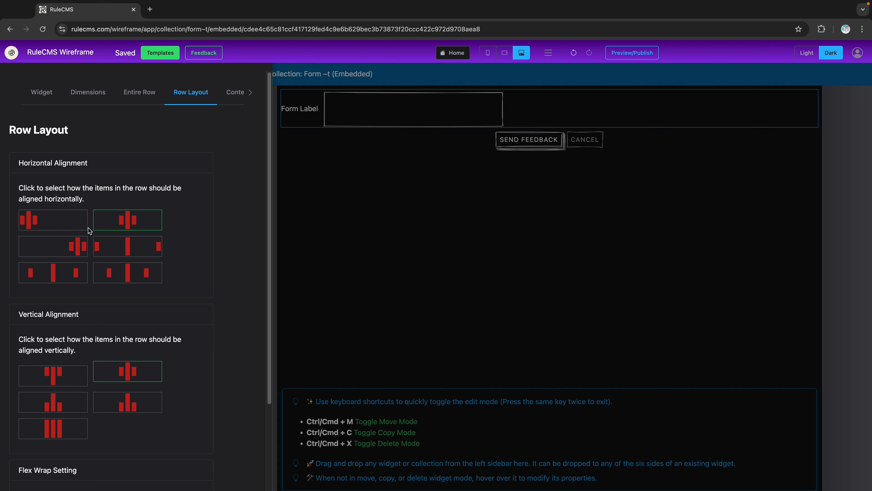
{"action": "left_click", "coordinate": [75, 250]}
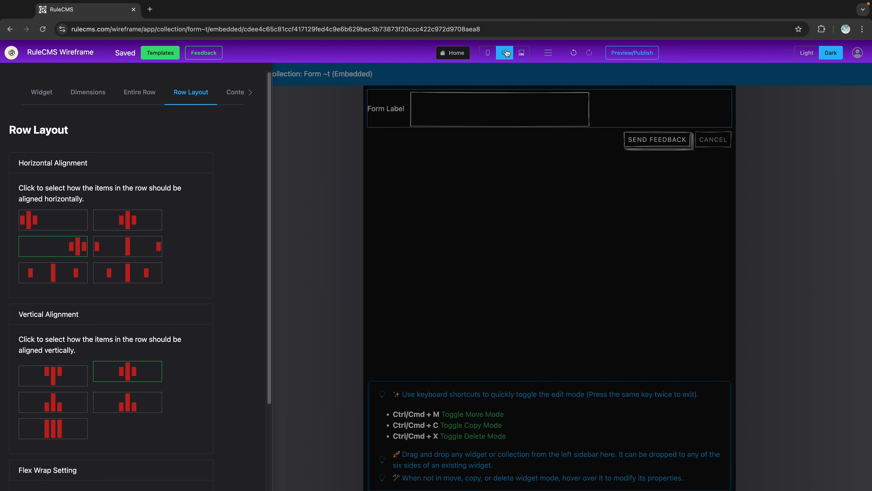
Step: Check the embedded form at phone and desktop widths, preview it at phone width, and return to the desktop layout
{"action": "left_click", "coordinate": [488, 54]}
{"action": "left_click", "coordinate": [521, 52]}
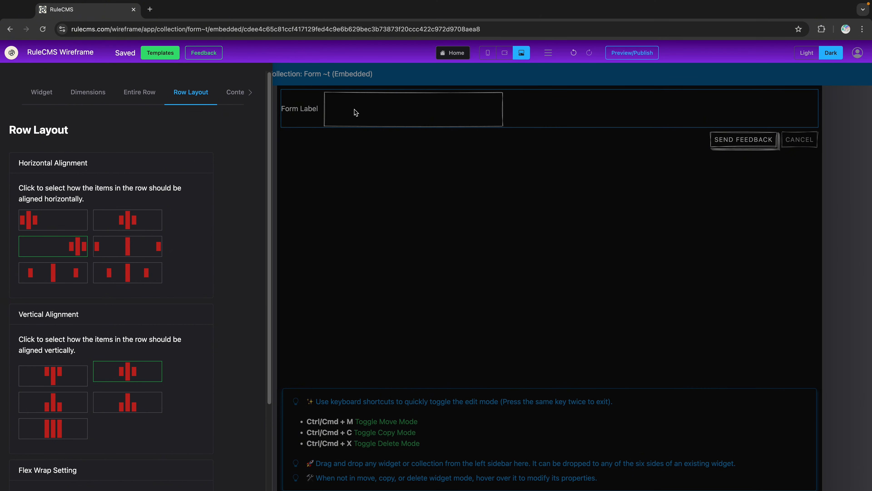
{"action": "left_click", "coordinate": [488, 54]}
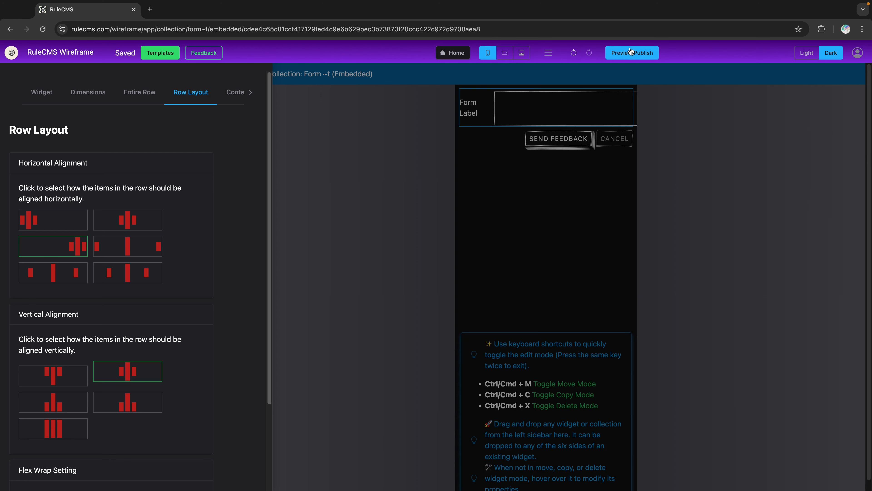
{"action": "left_click", "coordinate": [640, 53]}
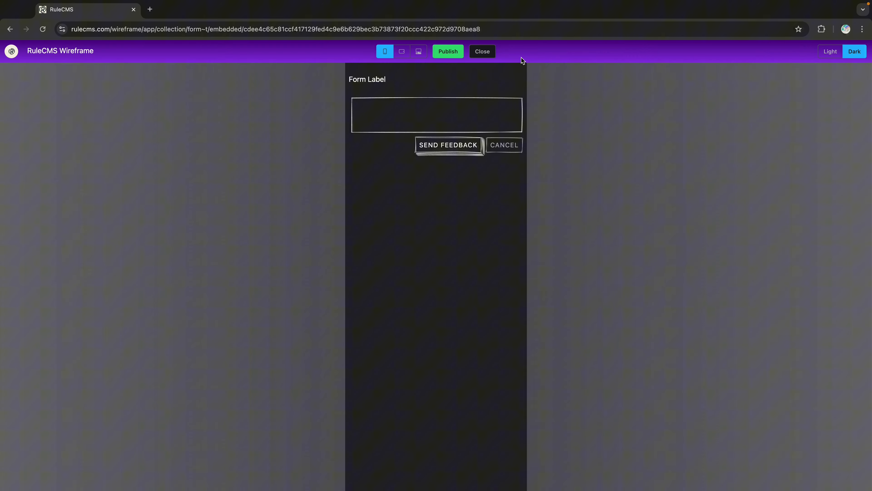
{"action": "left_click", "coordinate": [496, 53]}
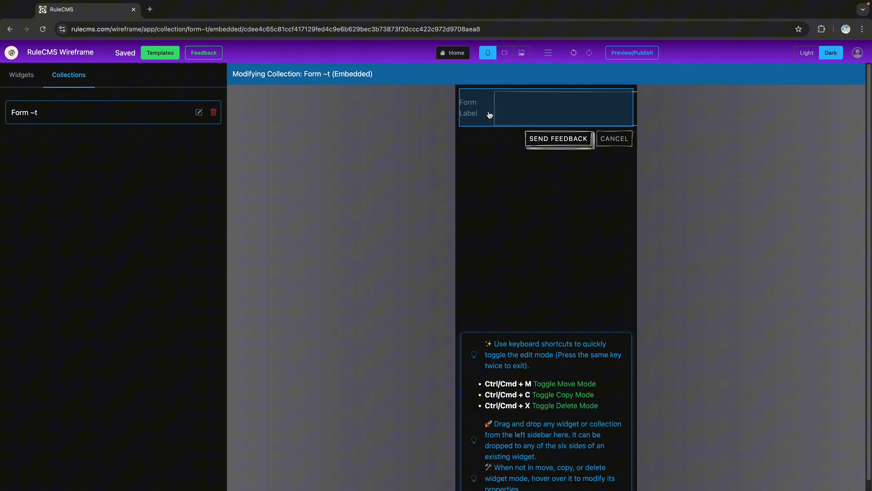
{"action": "left_click", "coordinate": [522, 52]}
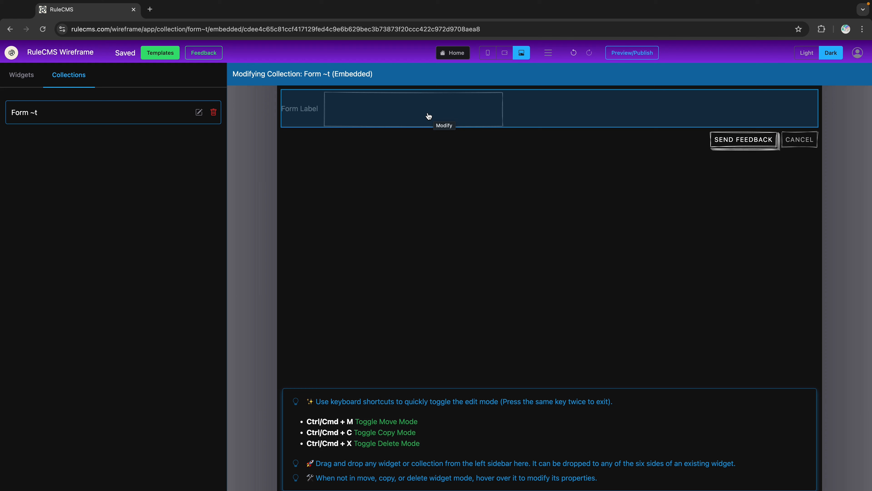
{"action": "key", "text": "ctrl+x"}
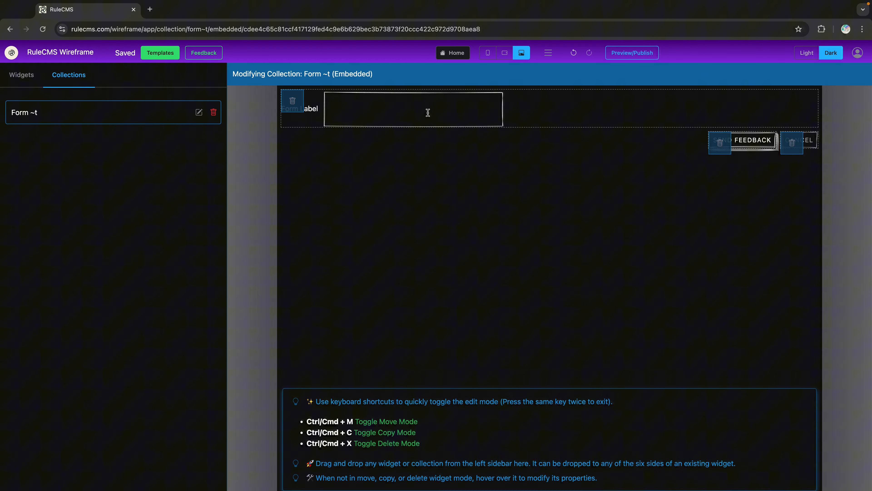
{"action": "key", "text": "ctrl+m"}
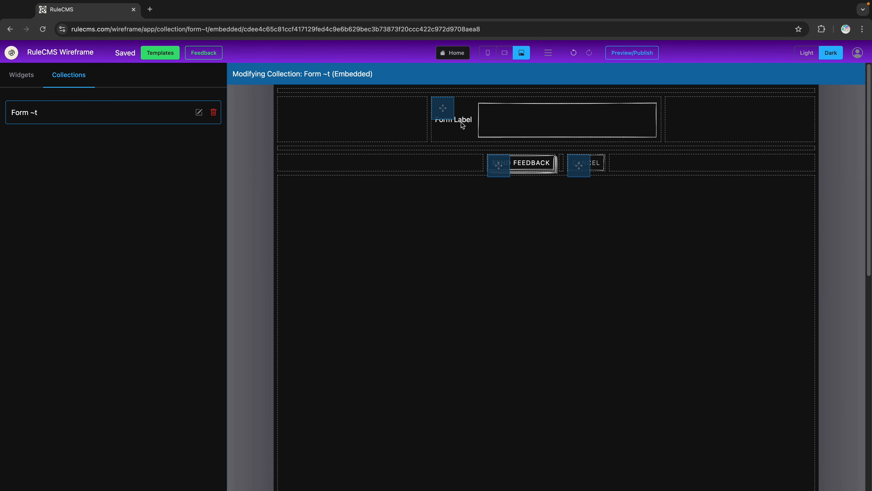
{"action": "key", "text": "ctrl+m"}
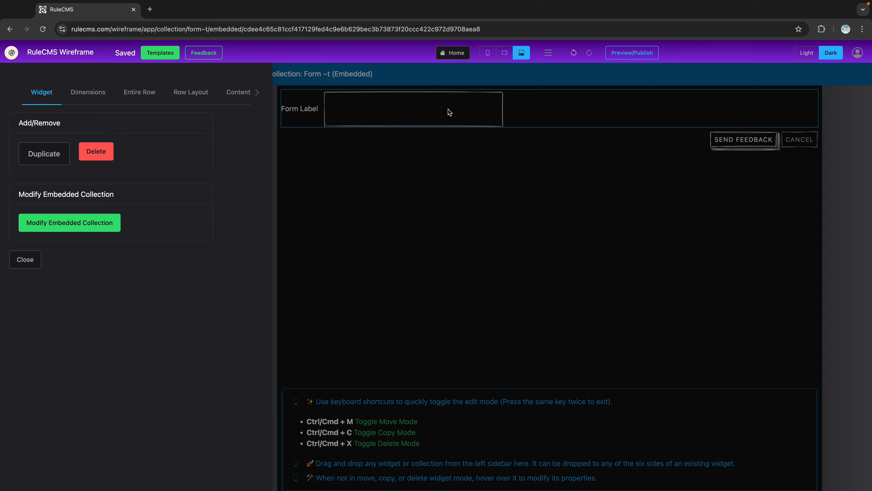
Step: Open the embedded label and text area collection for modification and move the Form Label into its own row above the text area
{"action": "left_click", "coordinate": [426, 107]}
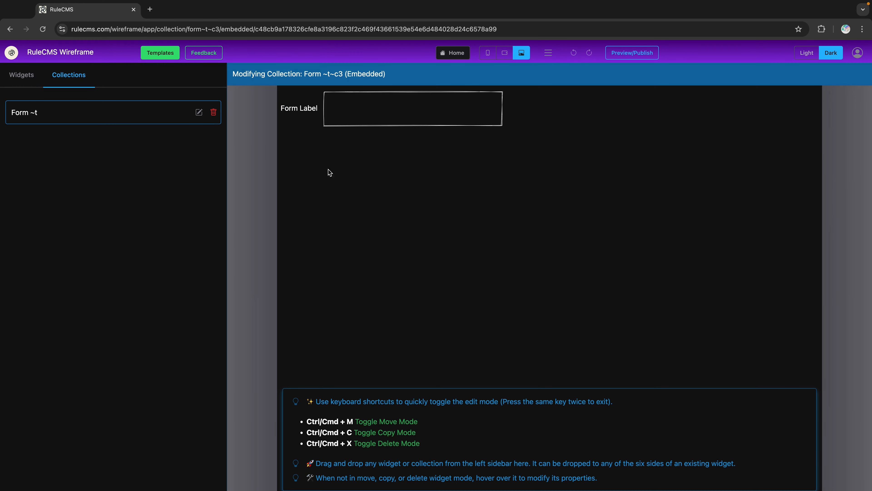
{"action": "key", "text": "ctrl+m"}
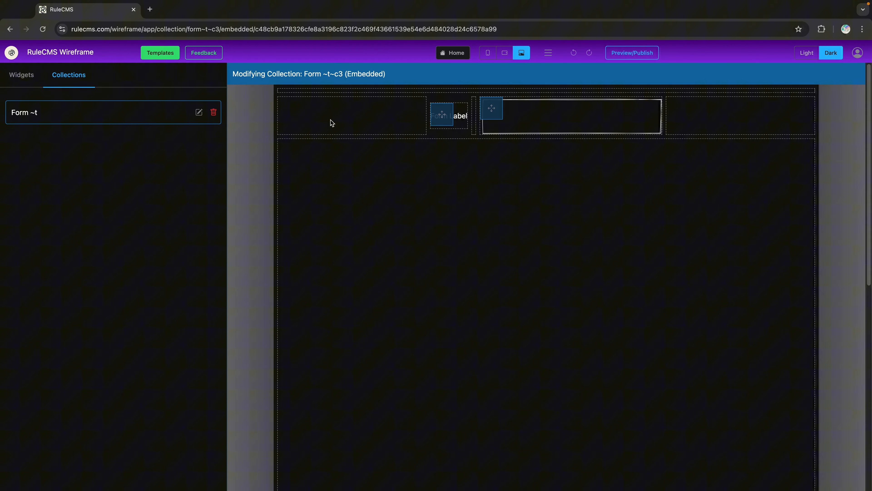
{"action": "left_click_drag", "start_coordinate": [439, 117], "coordinate": [457, 86]}
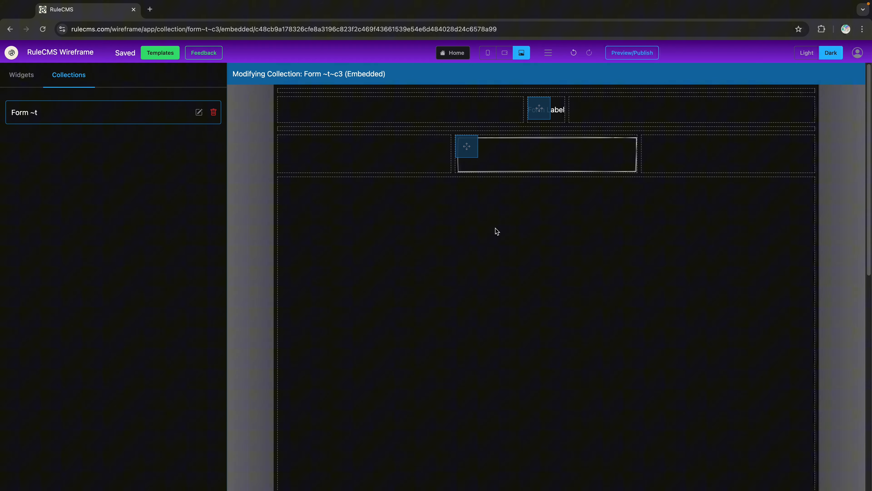
{"action": "key", "text": "ctrl+m"}
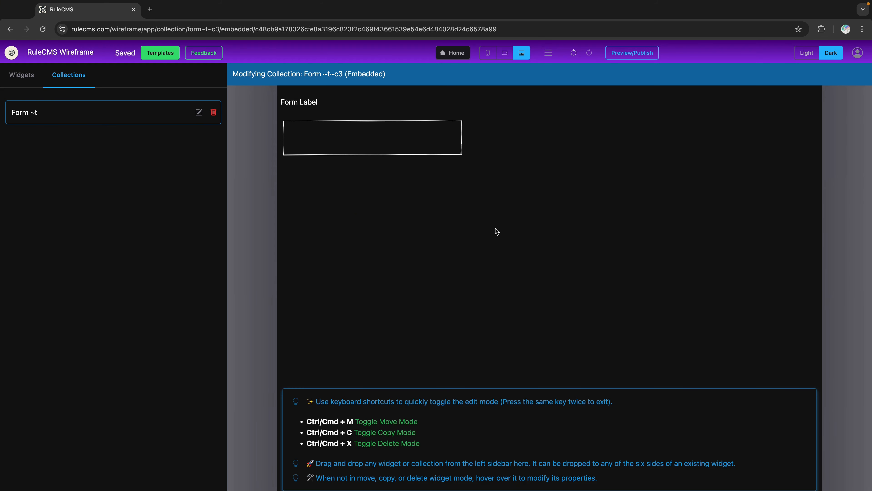
Step: Look up the label wording in the feedback dialog and set the form label to "Please enter your valuable thoughts here"
{"action": "left_click", "coordinate": [208, 52]}
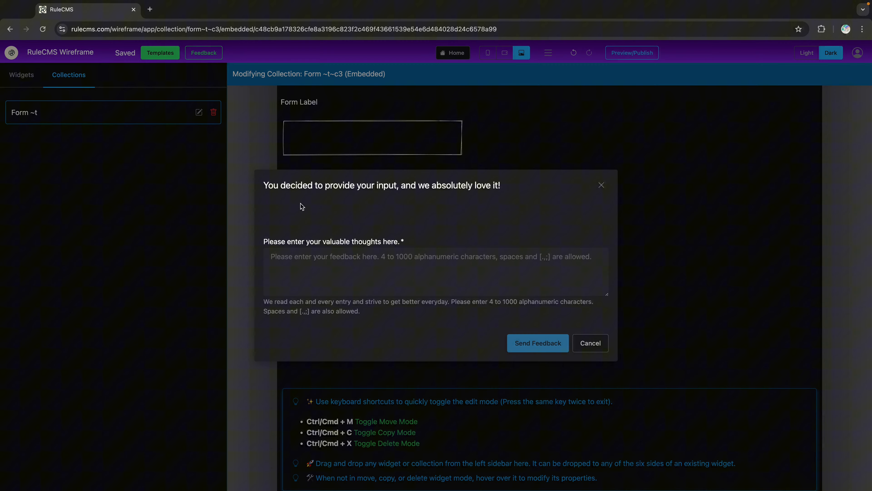
{"action": "left_click", "coordinate": [588, 343]}
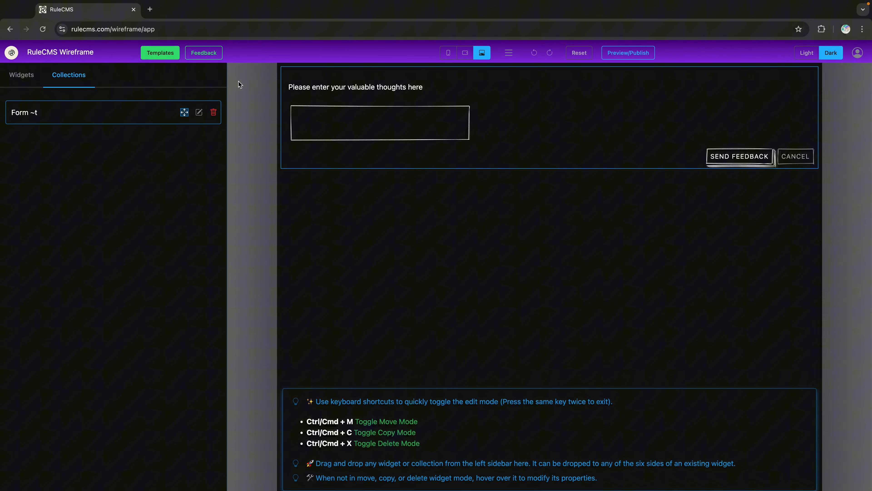
Step: Check the feedback dialog's heading and add a Content card above the form reading "You decided to provide your valuable input and we absolutely love it"
{"action": "left_click", "coordinate": [204, 53]}
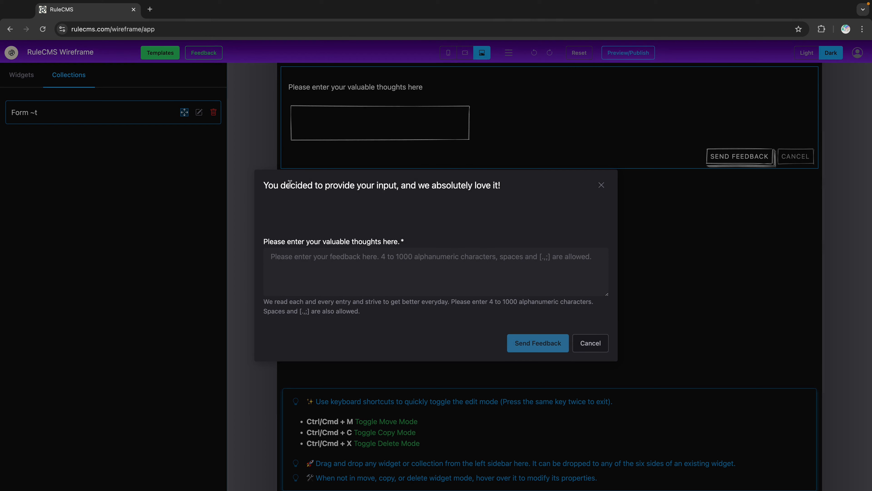
{"action": "left_click", "coordinate": [586, 343]}
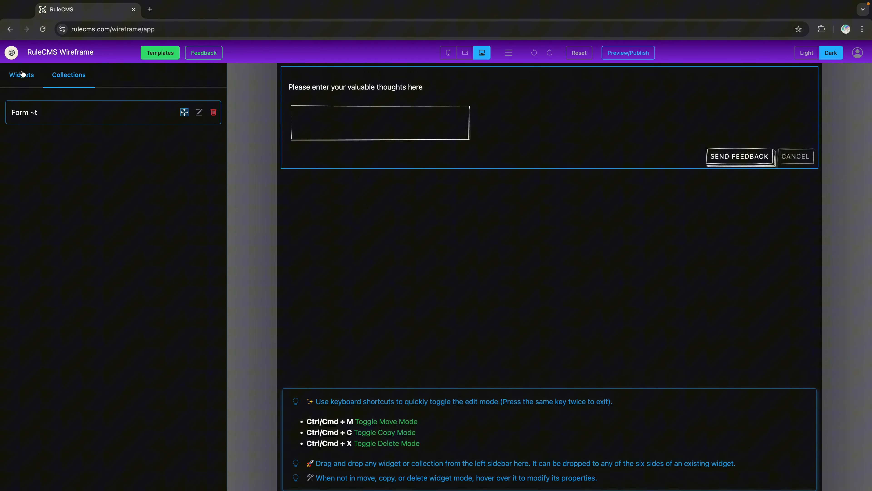
{"action": "left_click", "coordinate": [22, 74]}
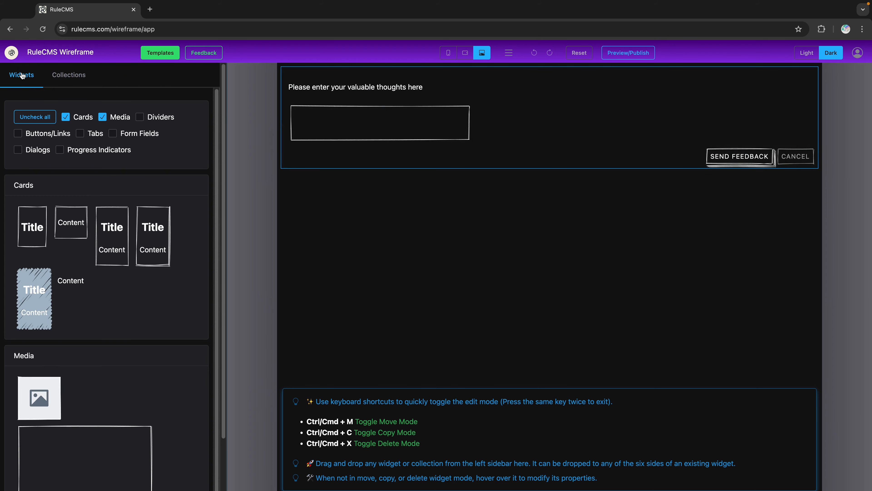
{"action": "left_click_drag", "start_coordinate": [70, 227], "coordinate": [345, 84]}
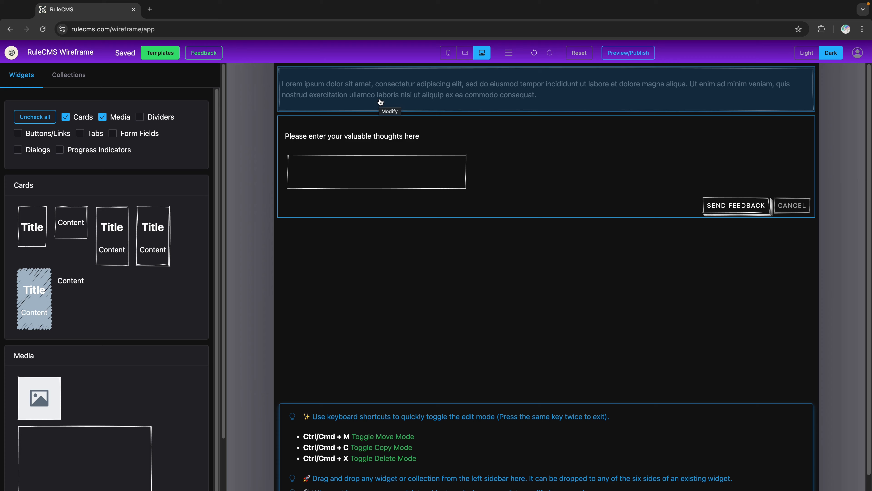
{"action": "key", "text": "ctrl+z"}
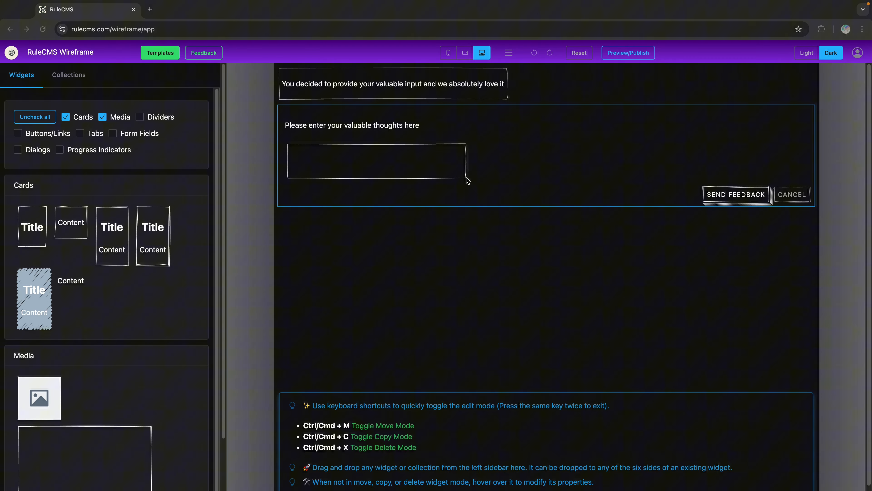
Step: Preview the finished feedback form at tablet and phone widths, and return to the list of collections
{"action": "left_click", "coordinate": [636, 52]}
{"action": "left_click", "coordinate": [401, 53]}
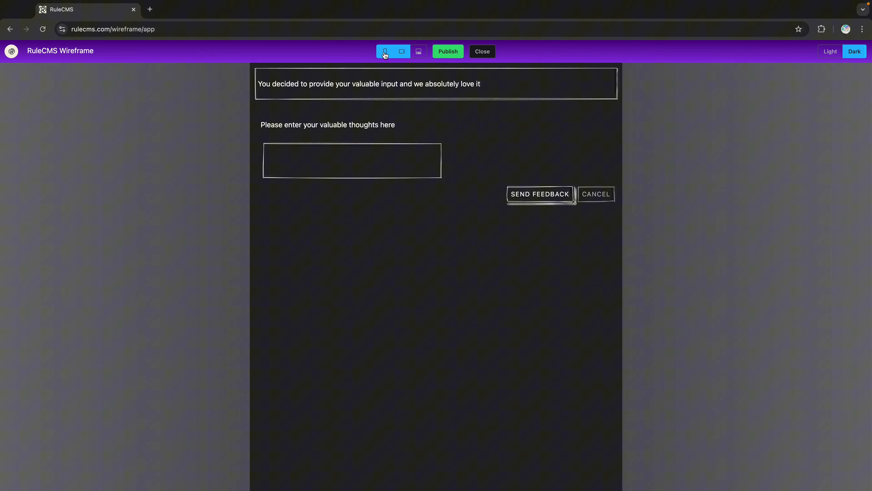
{"action": "left_click", "coordinate": [384, 51]}
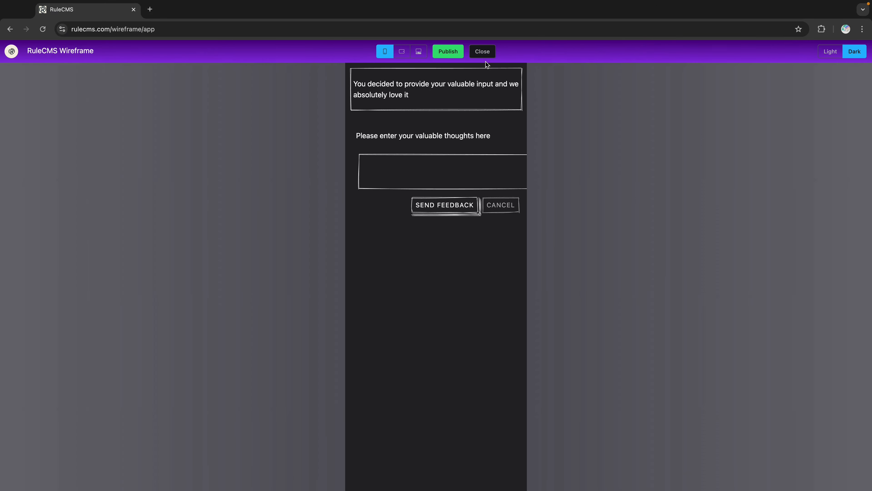
{"action": "left_click", "coordinate": [483, 53]}
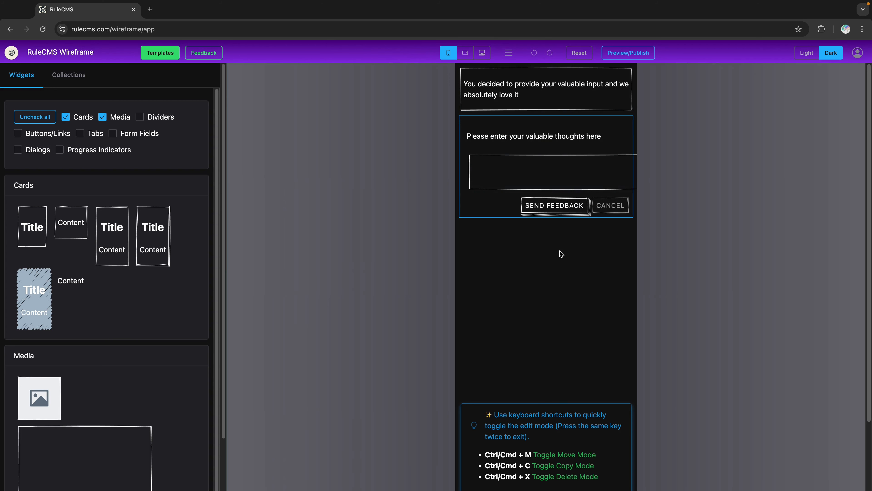
{"action": "left_click", "coordinate": [69, 74]}
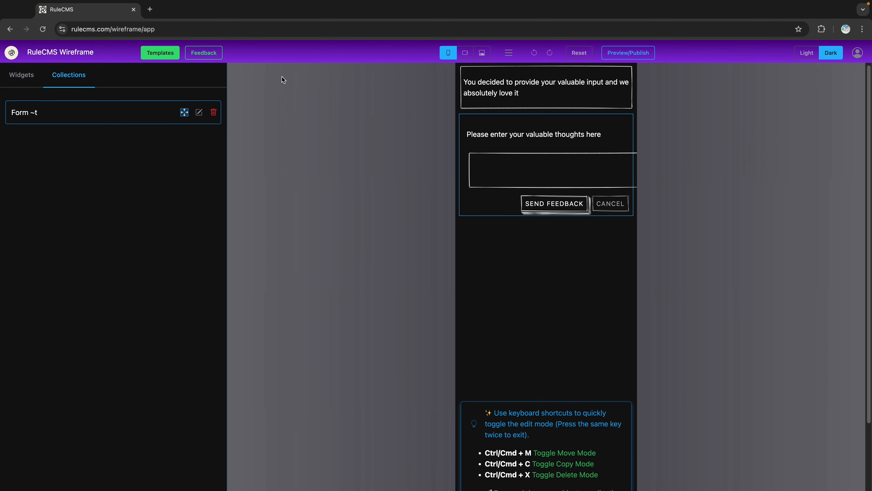
{"action": "scroll", "coordinate": [282, 76], "scroll_direction": "up", "scroll_amount": 1}
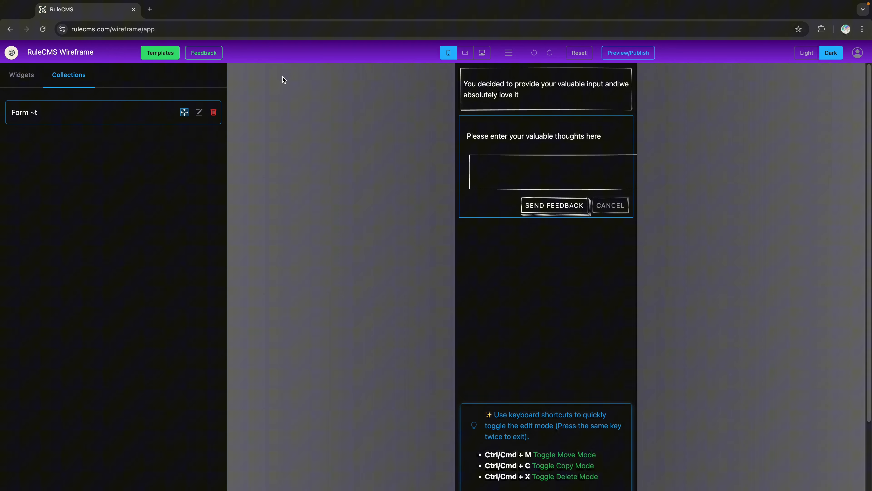